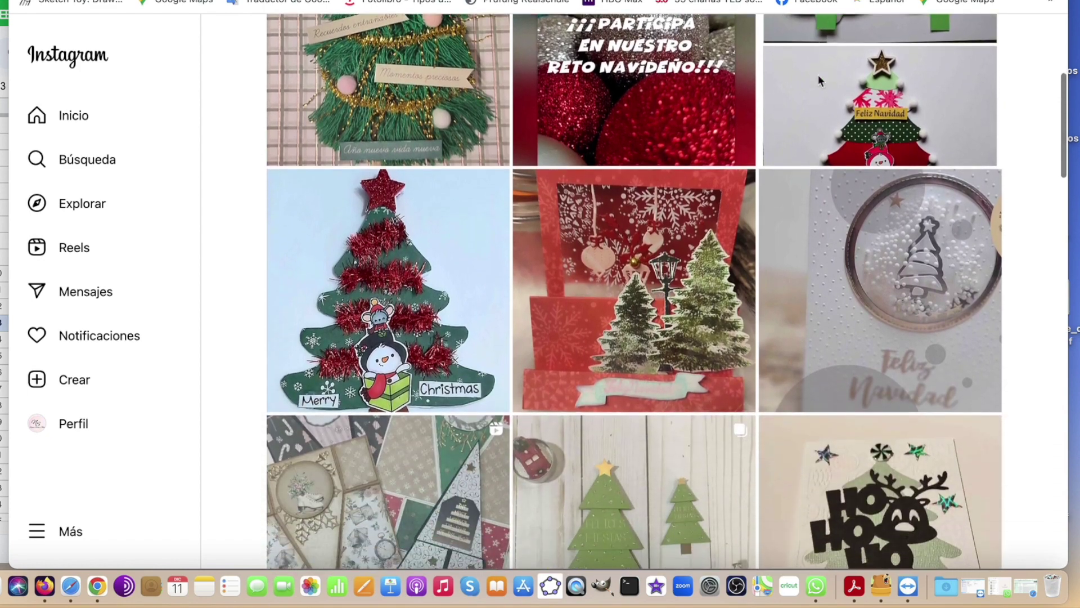
Browse the 51 #elarboldelanavidad2023 posts down the grid, then switch back to the Sheets participant list
scroll(819, 82, "down", 2)
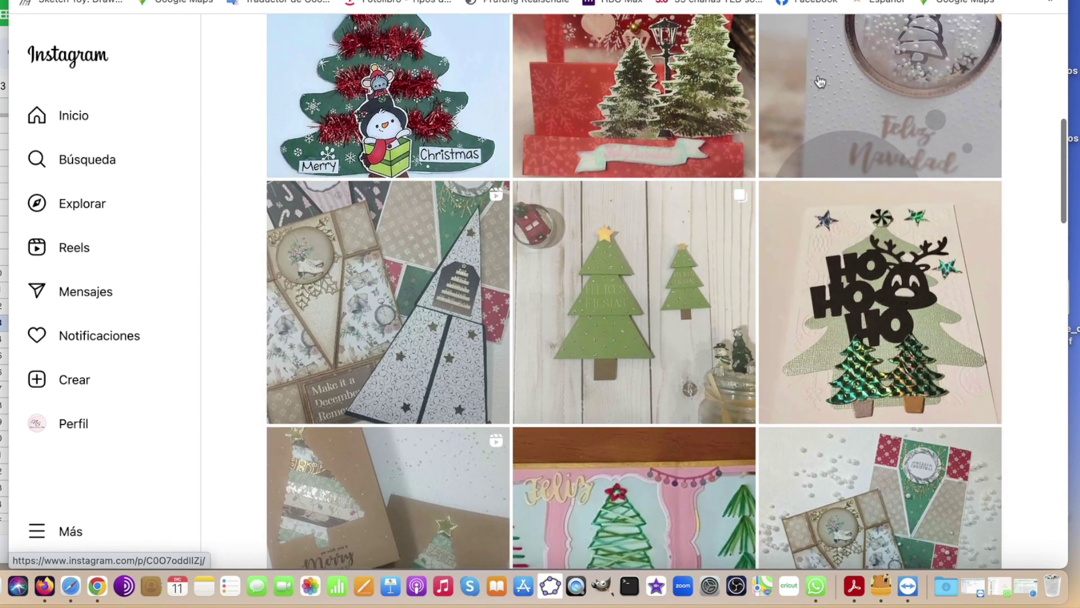
scroll(820, 82, "down", 15)
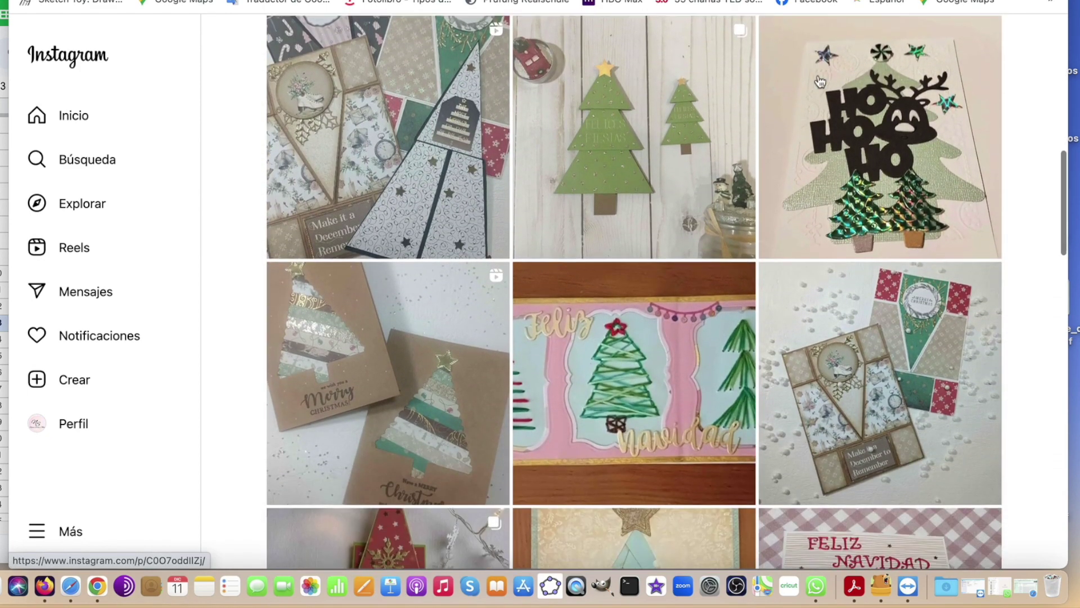
scroll(820, 82, "down", 2)
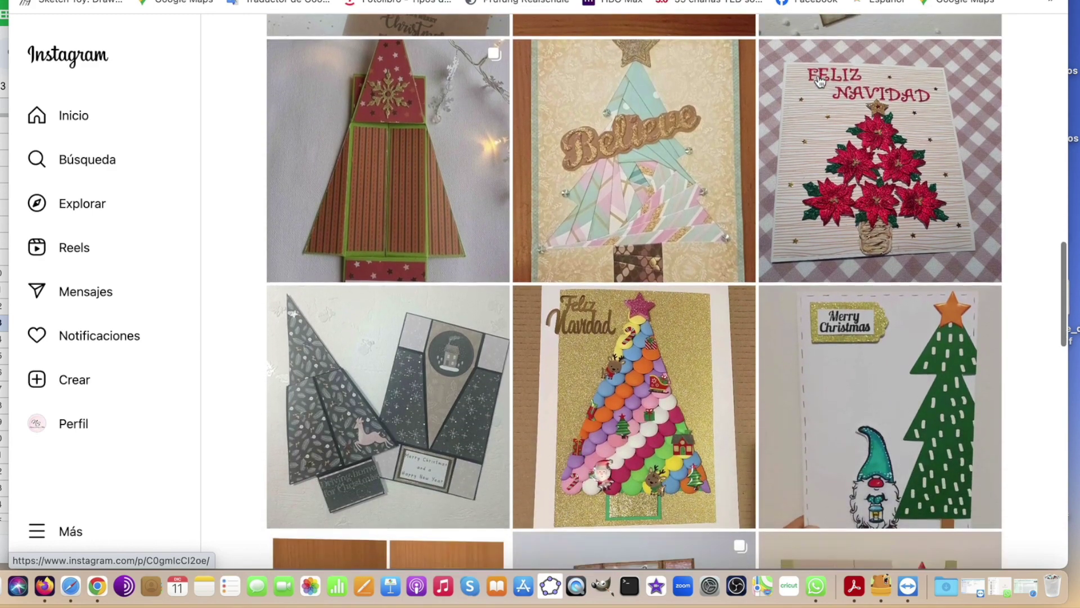
scroll(820, 83, "down", 10)
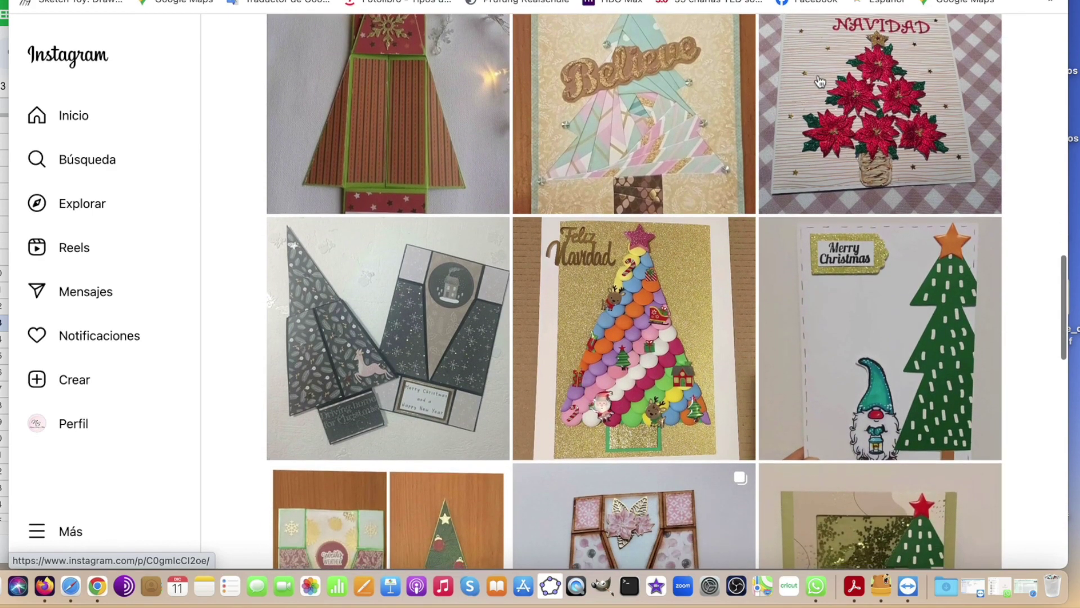
scroll(820, 82, "down", 10)
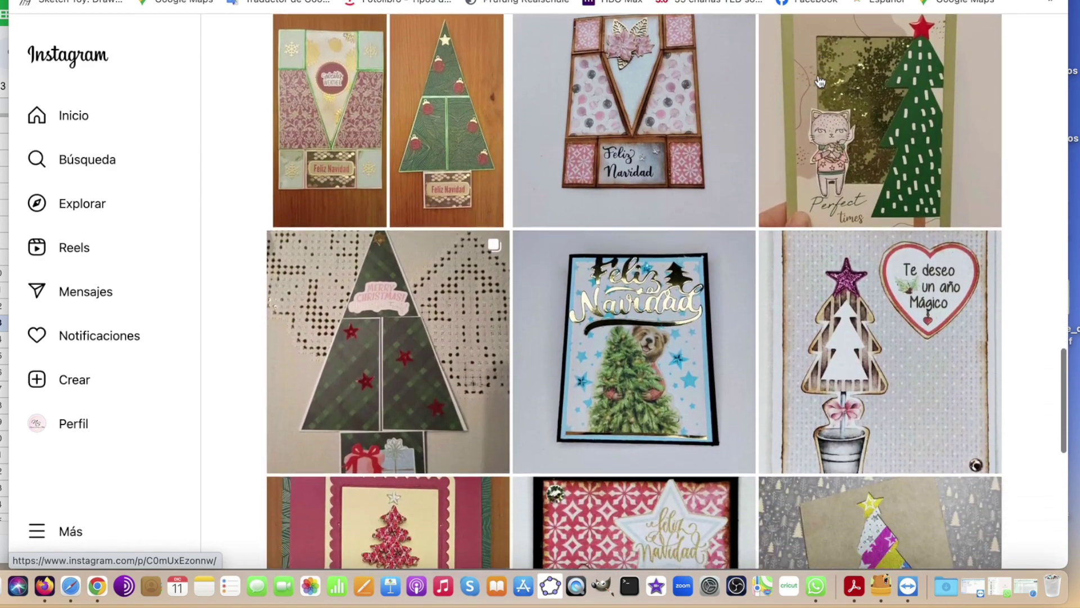
scroll(820, 82, "down", 10)
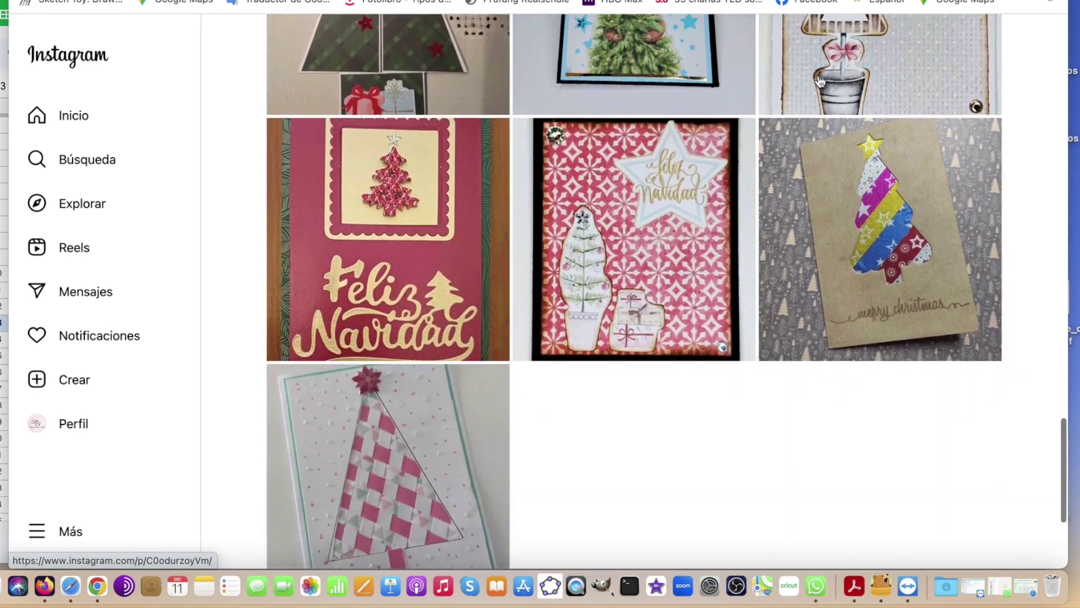
scroll(835, 172, "up", 20)
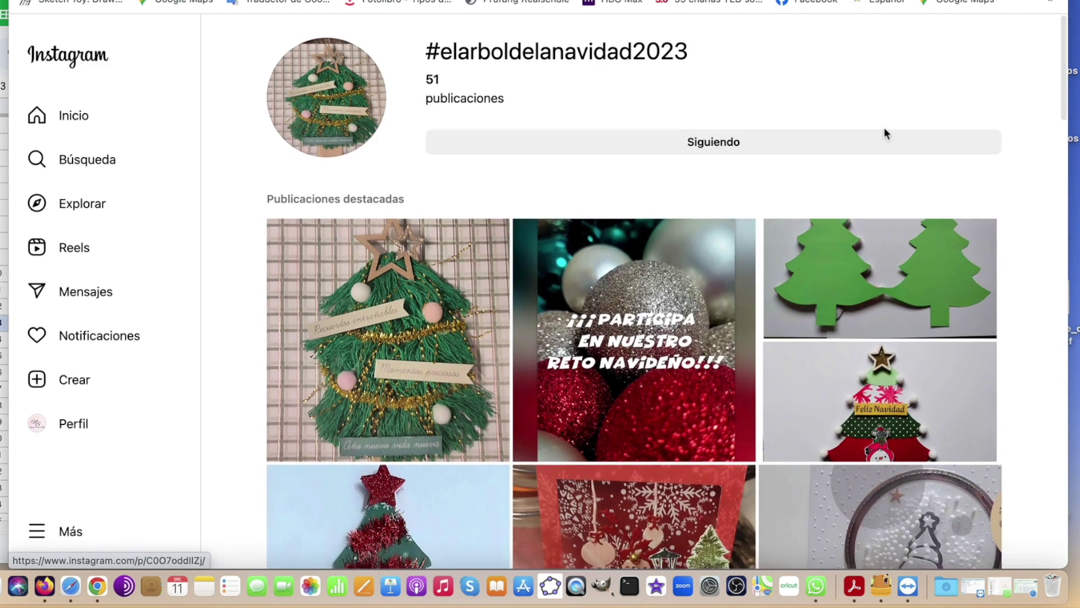
scroll(861, 127, "down", 4)
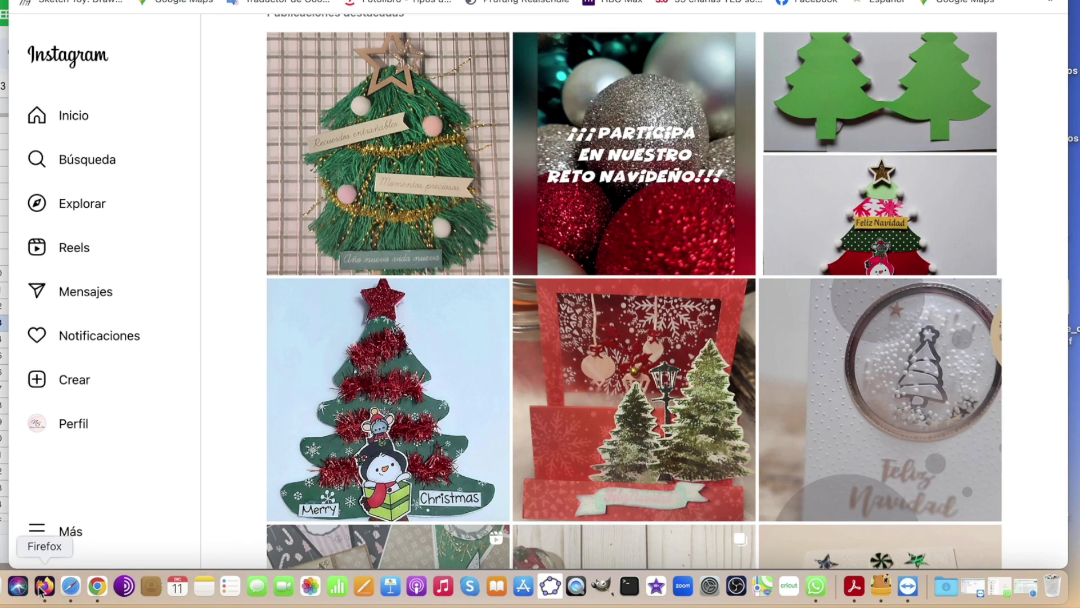
left_click(97, 585)
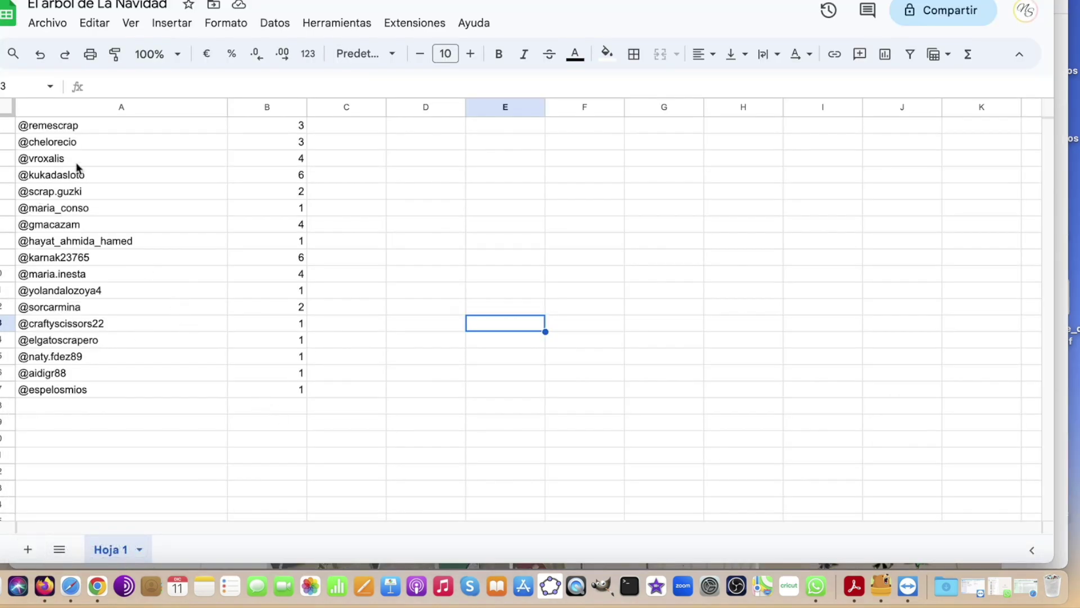
left_click(92, 129)
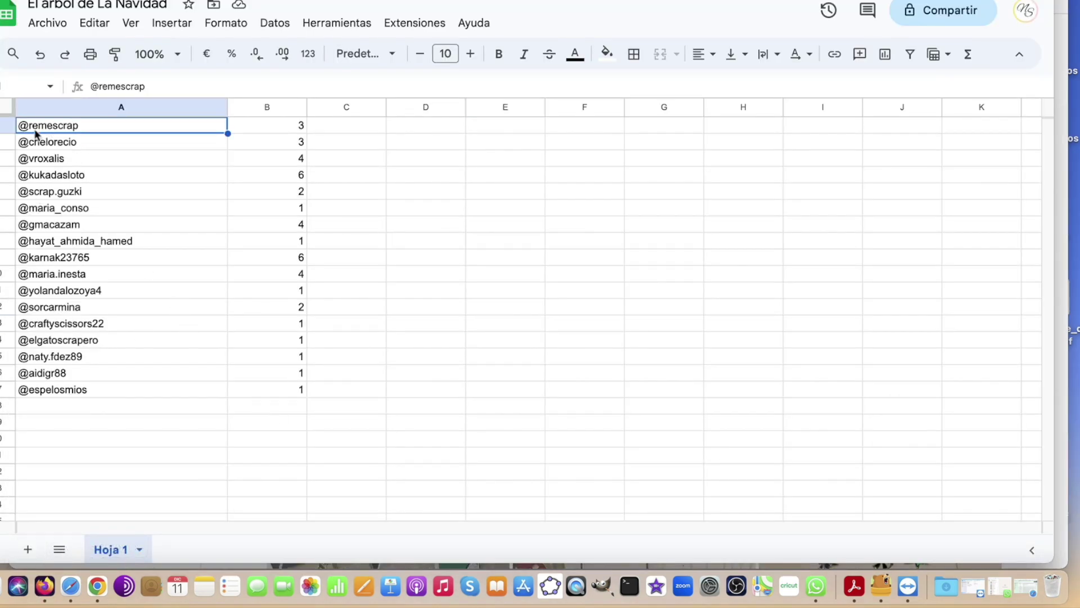
left_click(293, 126)
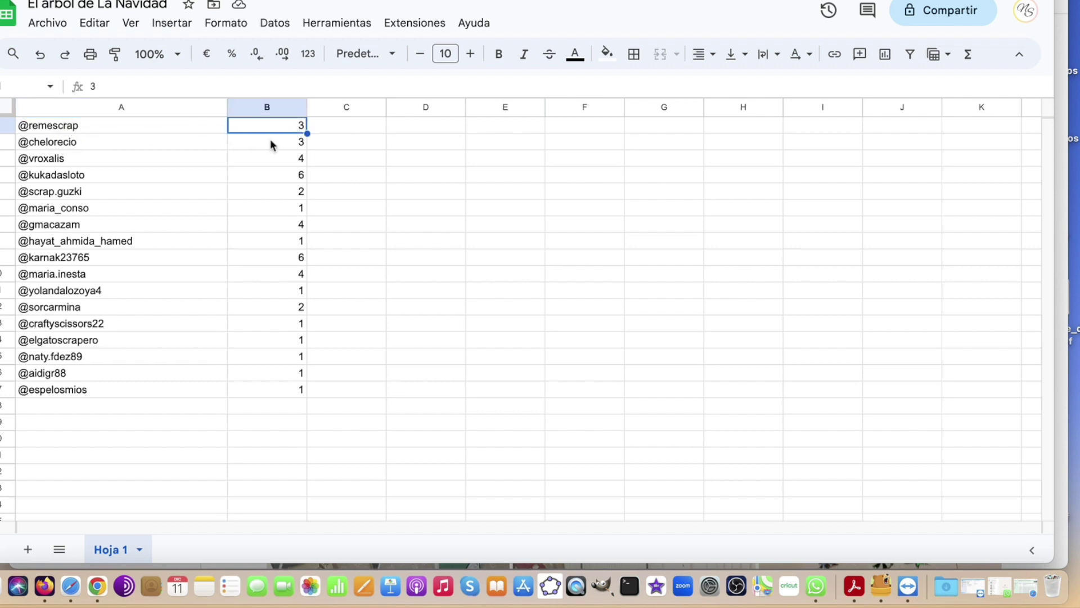
left_click(90, 162)
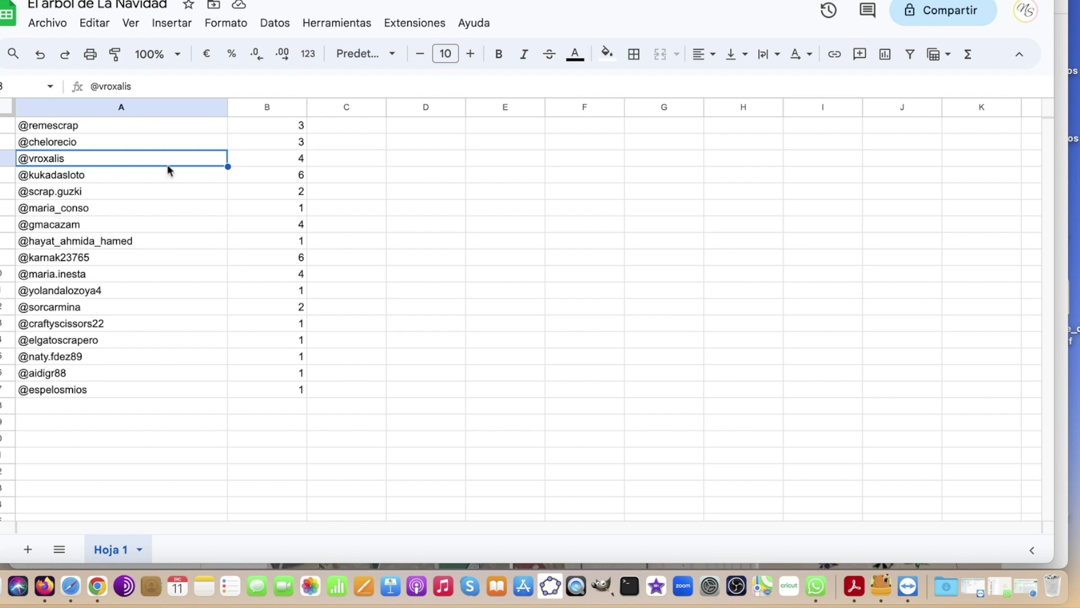
left_click(292, 158)
left_click(69, 178)
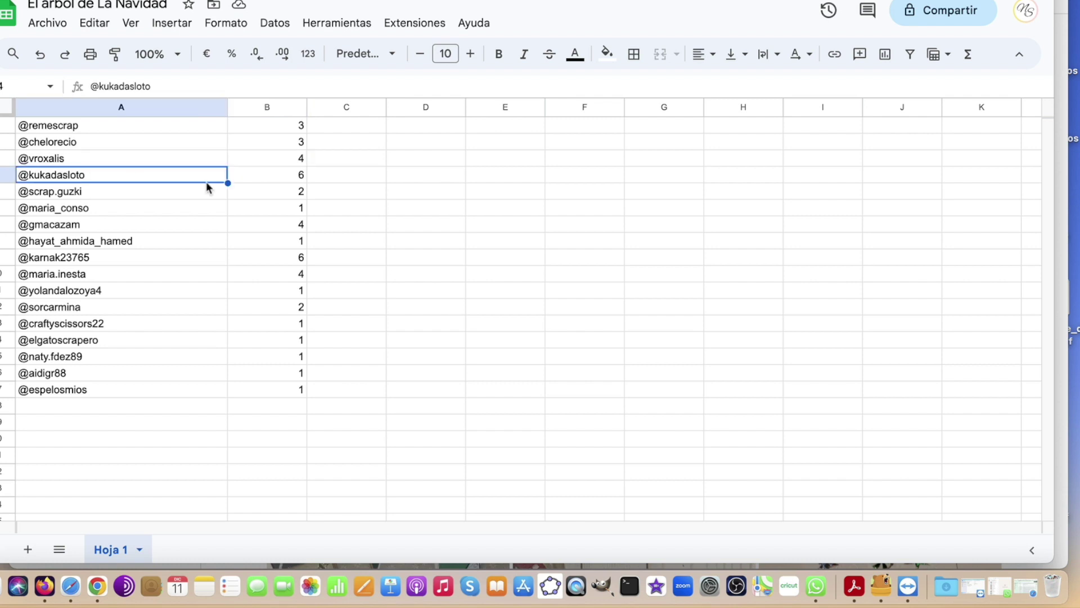
left_click(277, 180)
left_click(77, 193)
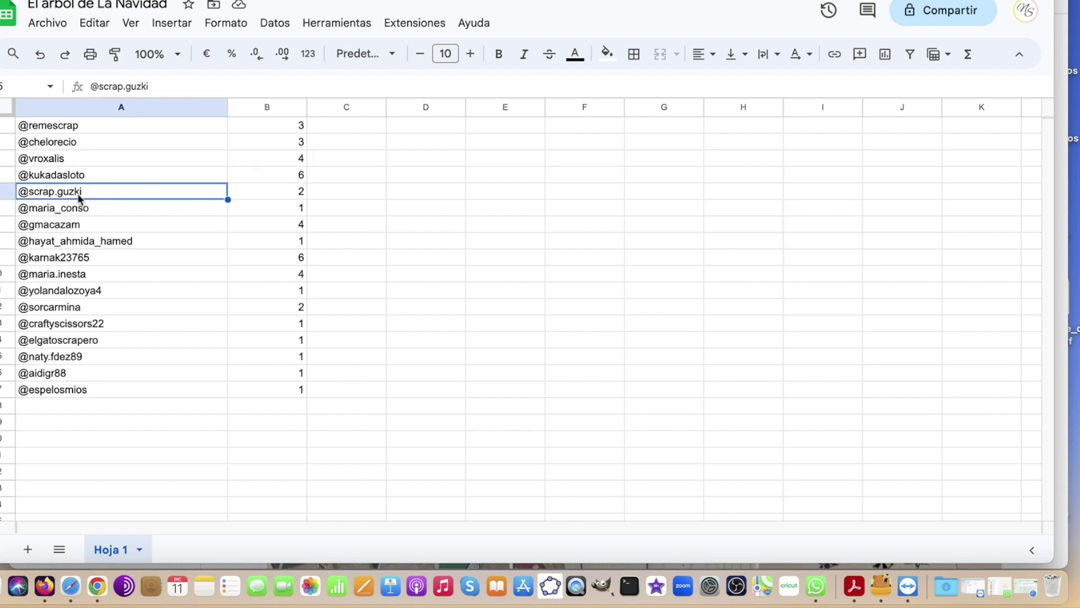
left_click(270, 191)
left_click(90, 213)
left_click(248, 204)
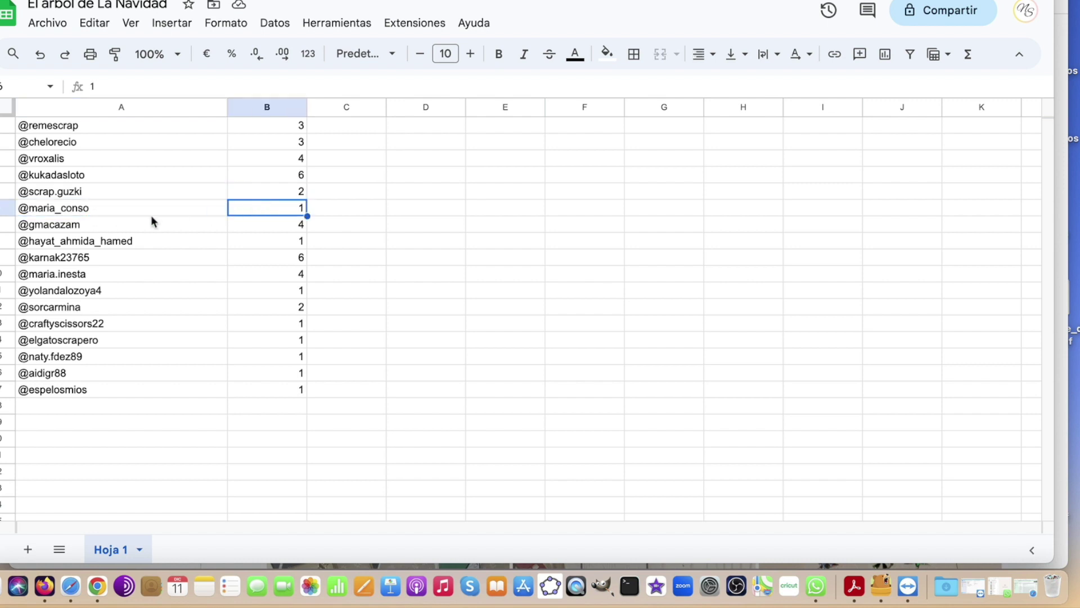
left_click(103, 227)
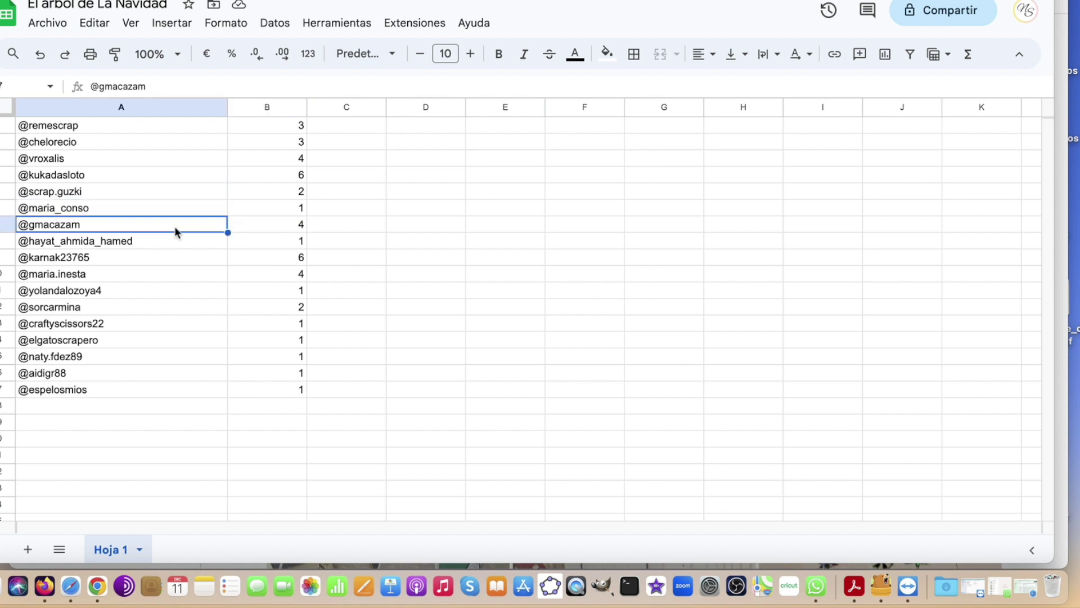
left_click(274, 227)
left_click(116, 242)
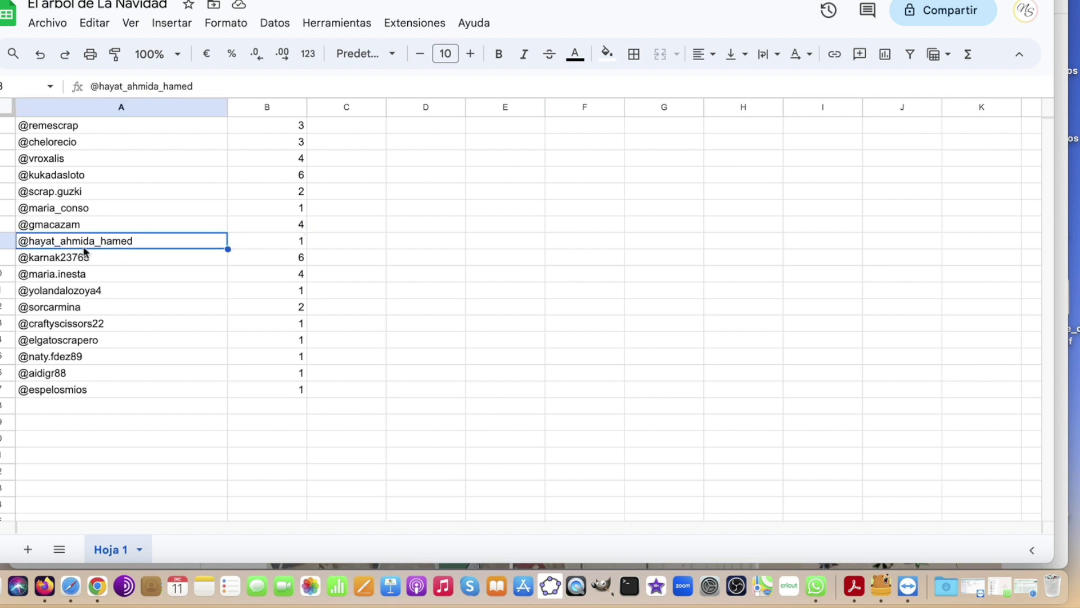
left_click(253, 243)
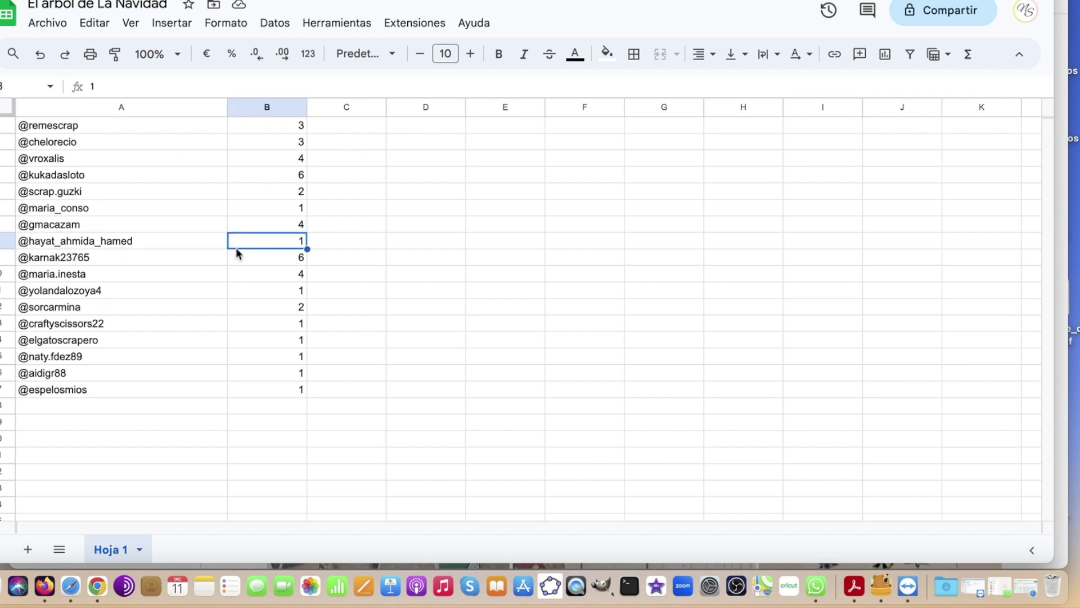
left_click(111, 263)
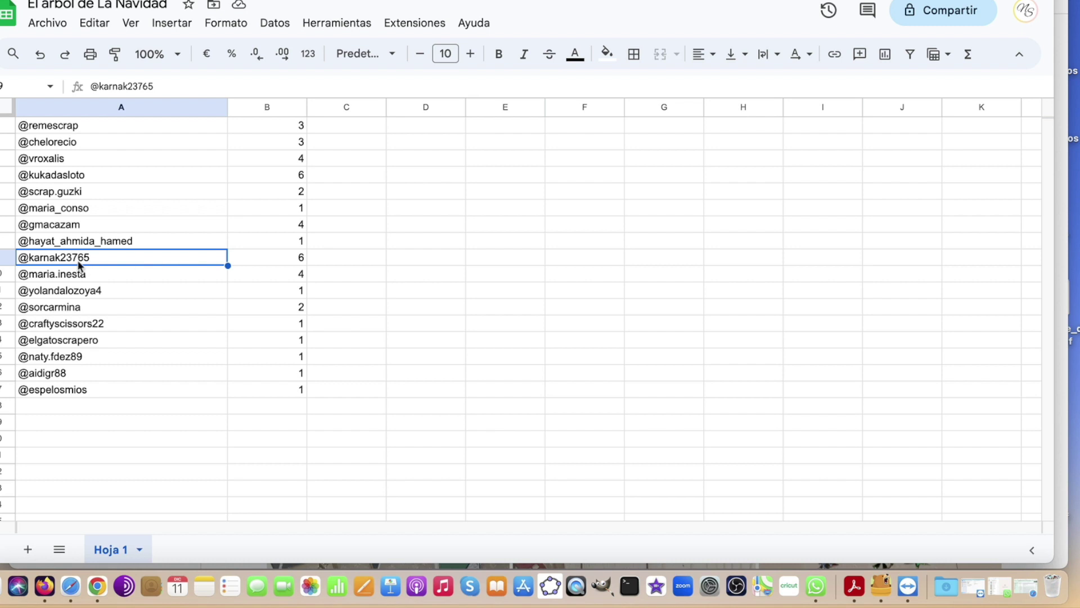
left_click(262, 262)
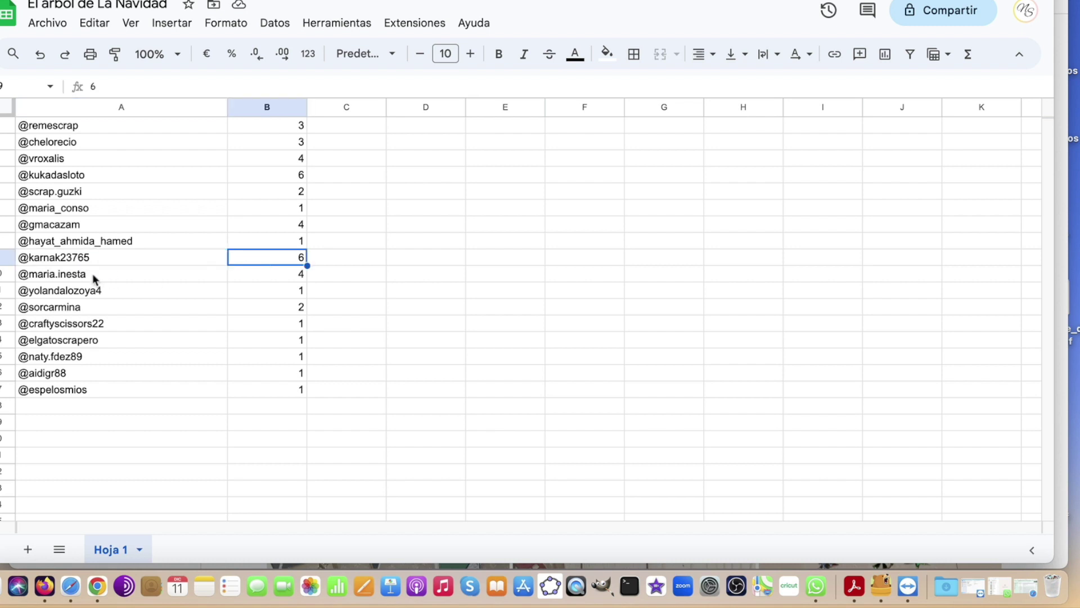
left_click(92, 274)
left_click(269, 277)
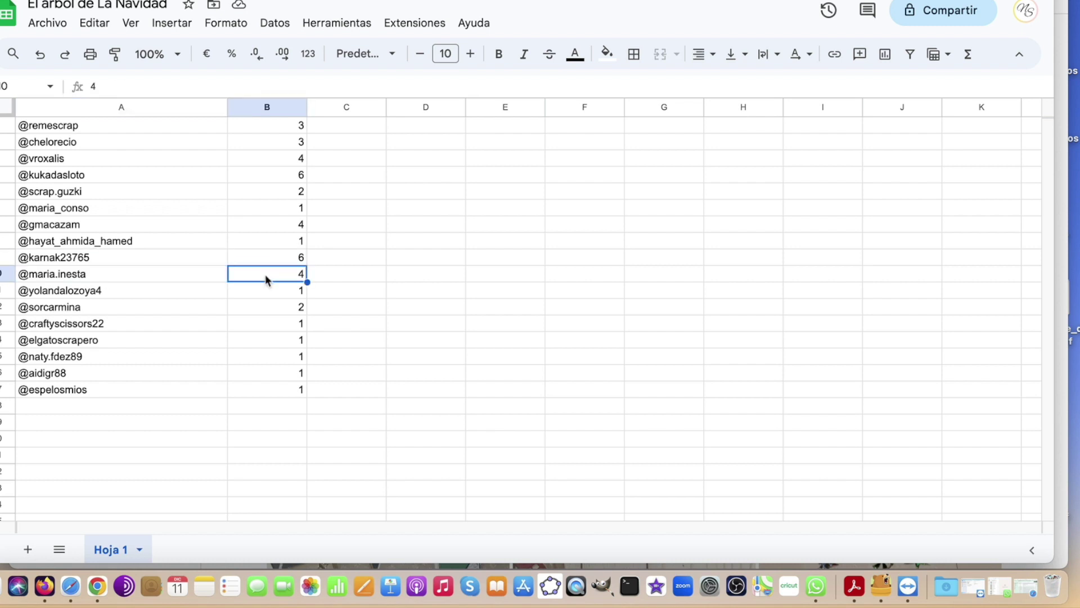
left_click(123, 294)
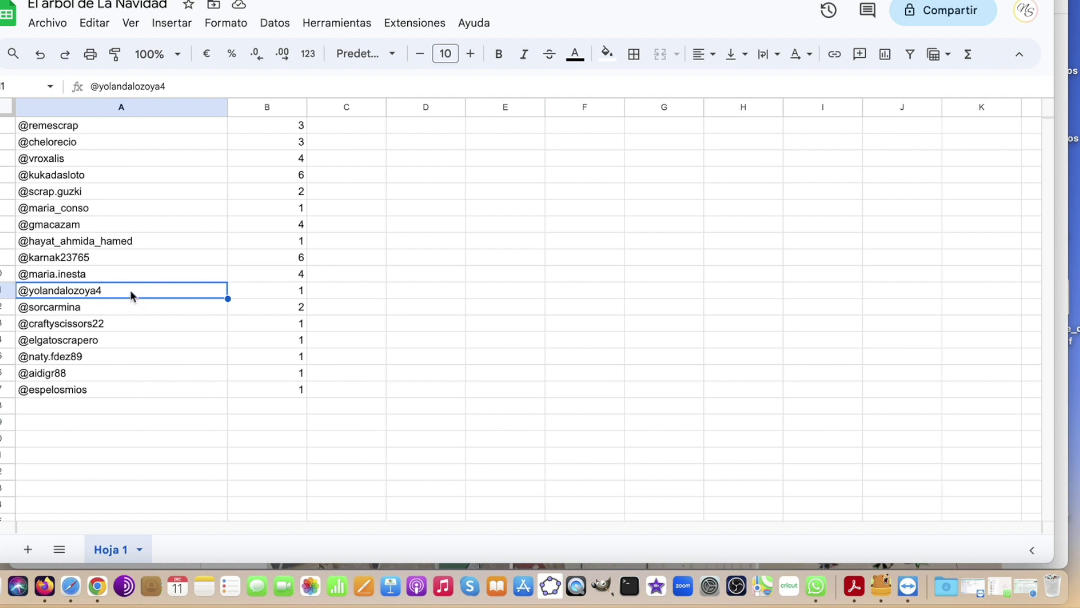
left_click(277, 293)
left_click(119, 307)
key("Right")
left_click(119, 325)
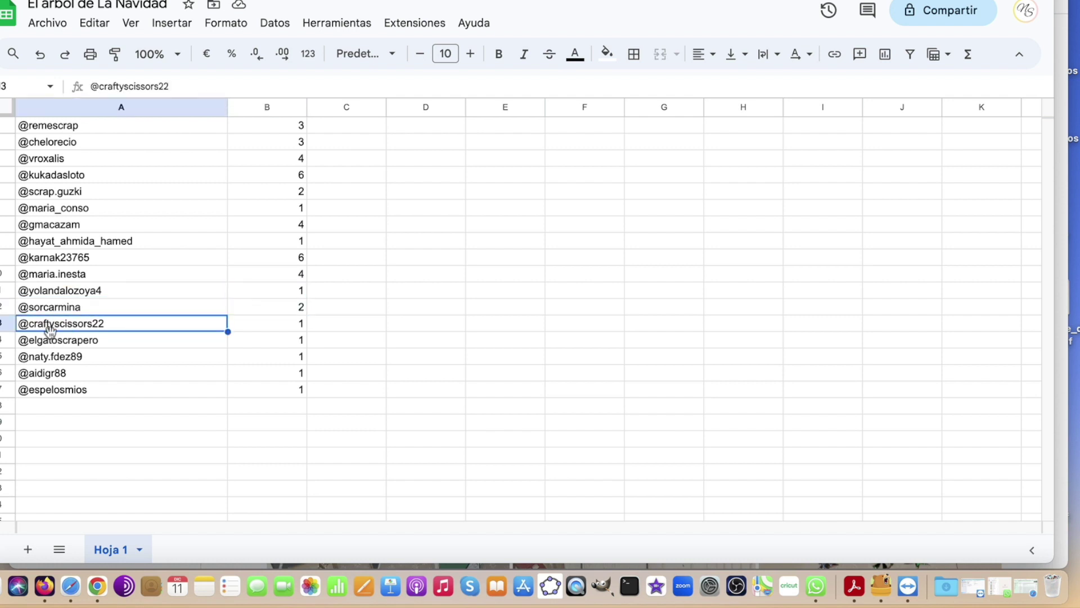
left_click(273, 326)
left_click(117, 341)
key("Right")
left_click(149, 354)
left_click(260, 356)
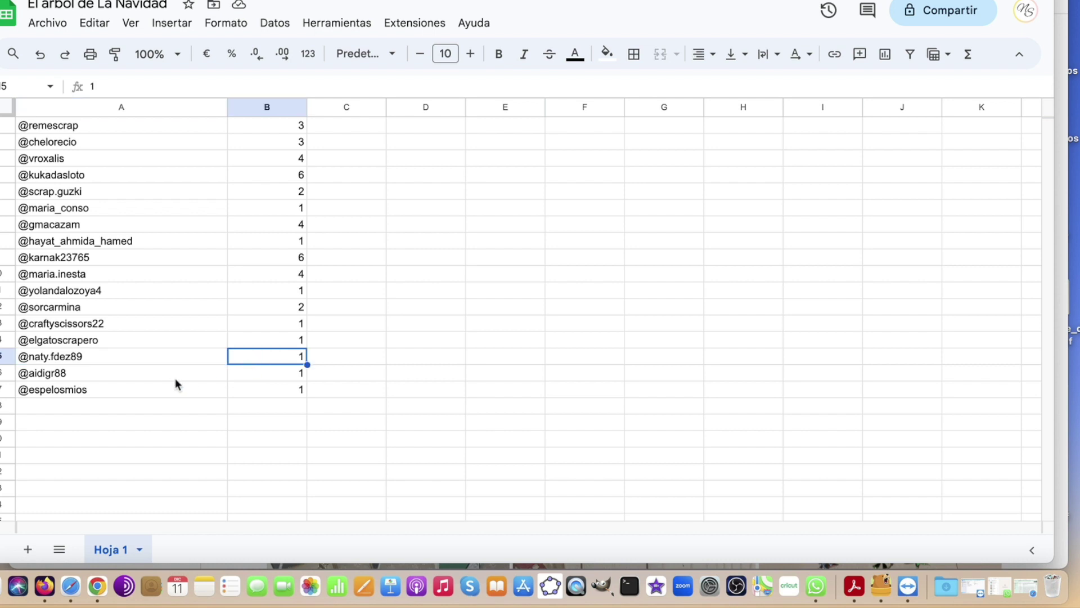
left_click(135, 375)
left_click(264, 380)
left_click(126, 394)
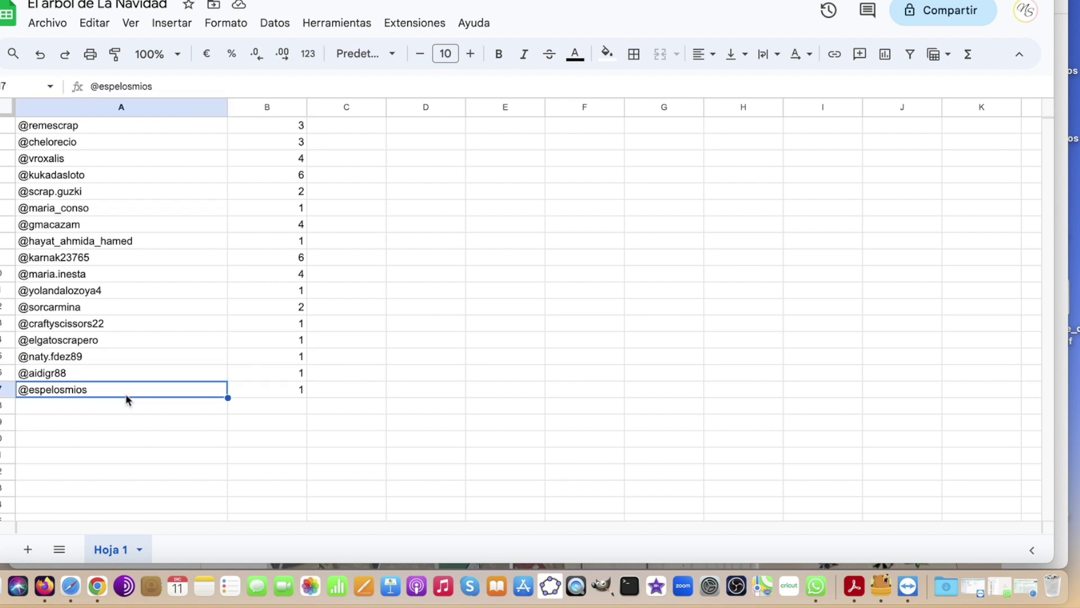
left_click(281, 393)
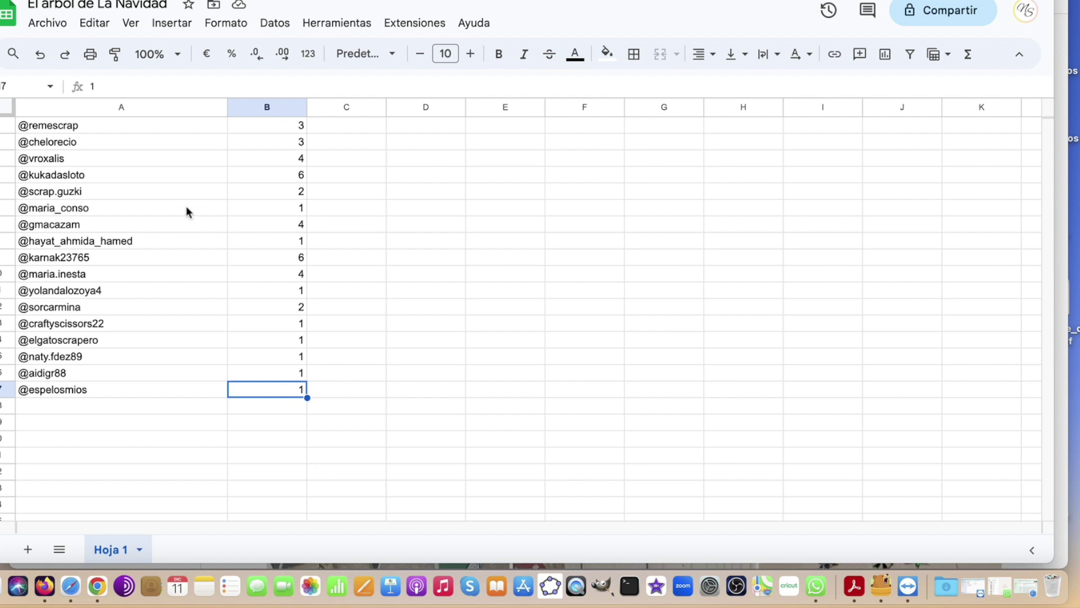
left_click(70, 406)
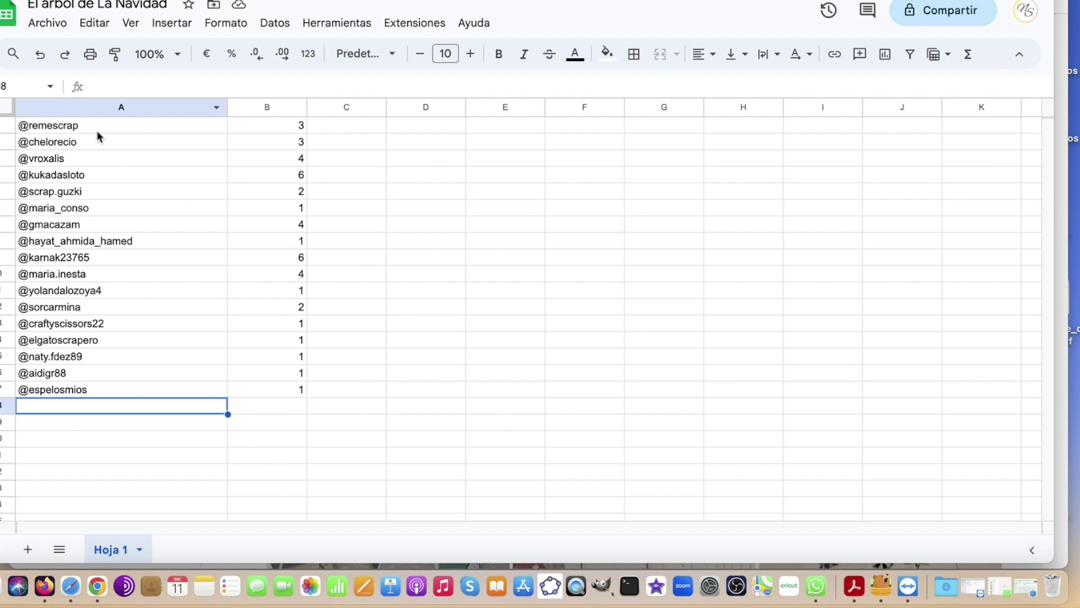
left_click(116, 128)
left_click(288, 127)
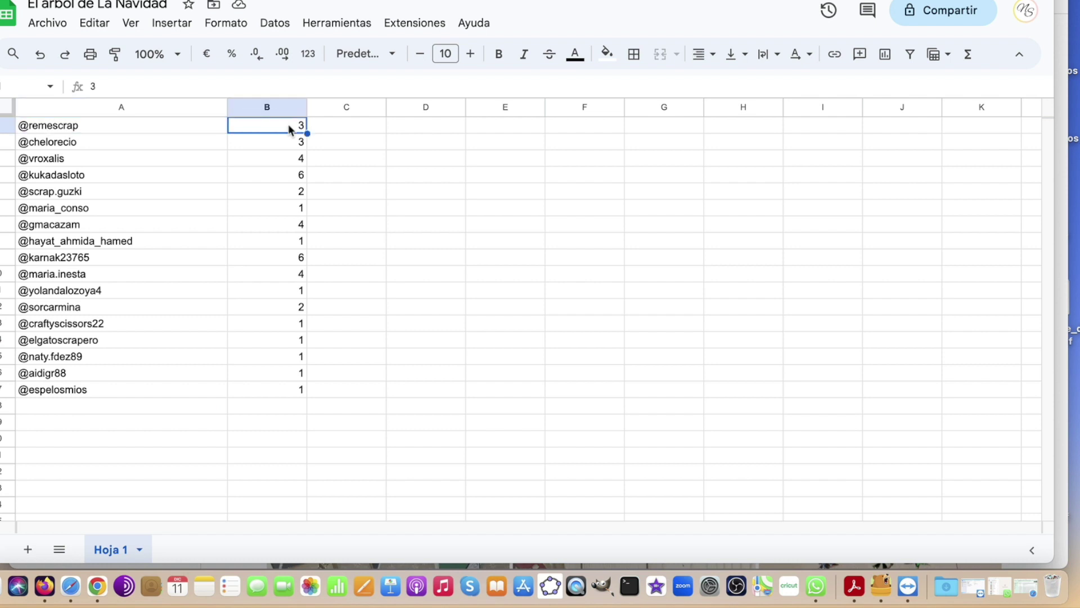
left_click(126, 132)
key("super+c")
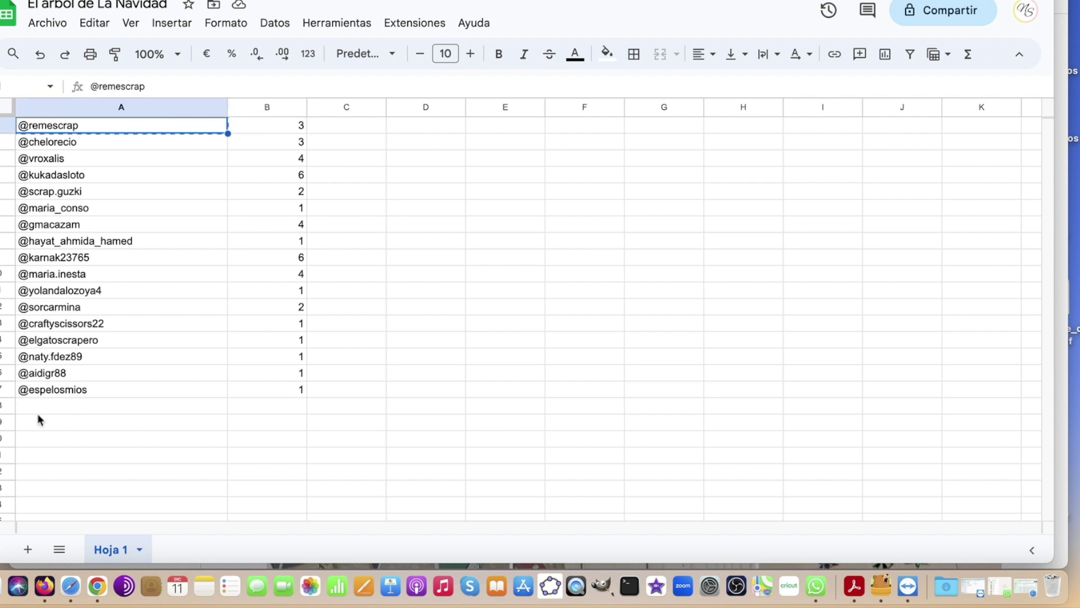
left_click(41, 410)
key("super+v")
left_click(44, 431)
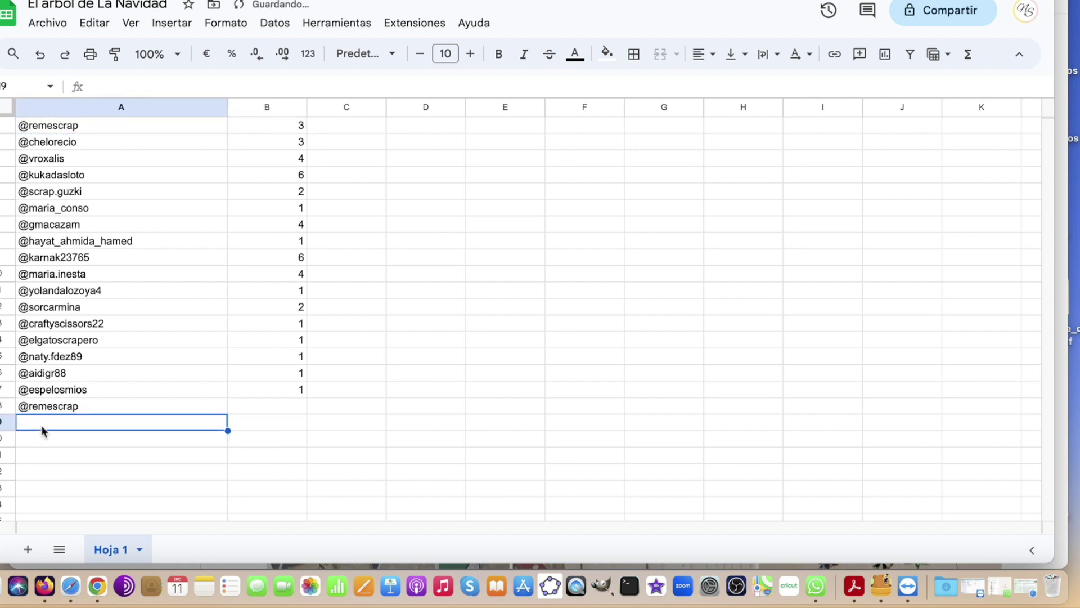
key("super+v")
left_click(88, 405)
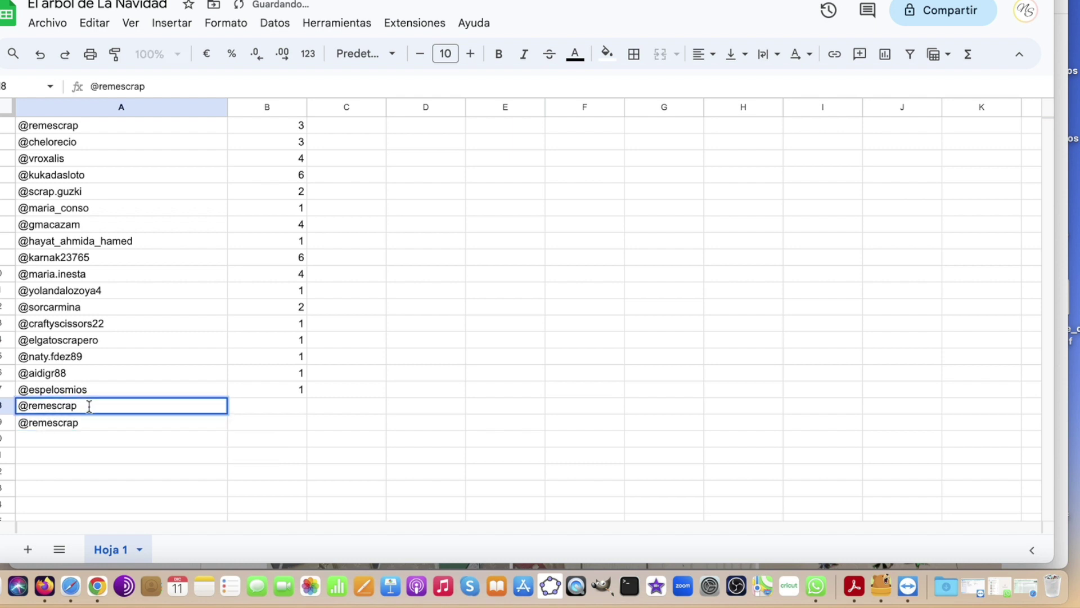
type("2")
double_click(89, 424)
type("3")
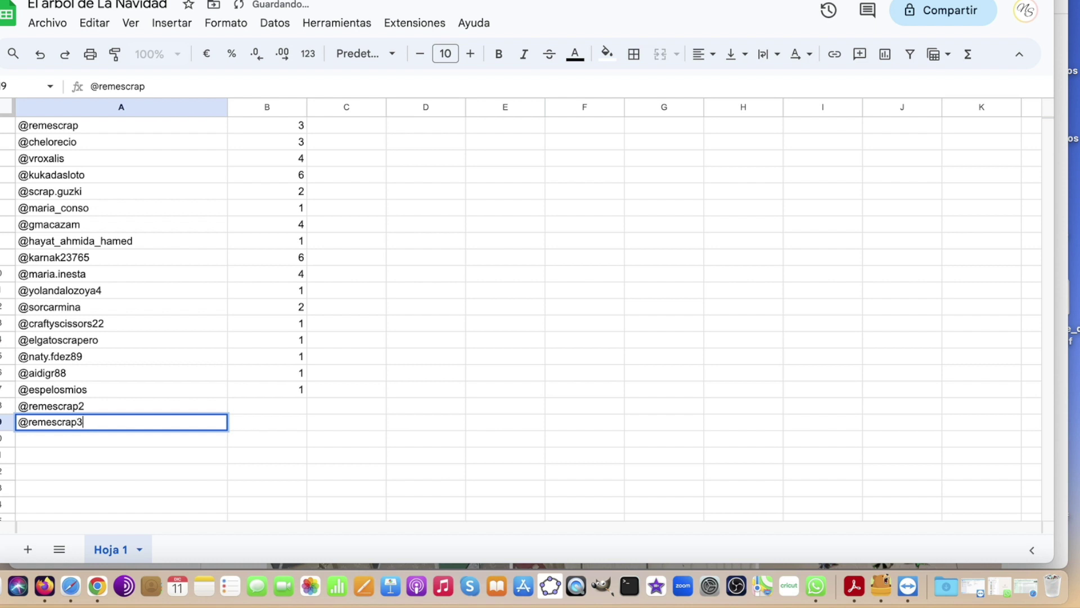
key("Return")
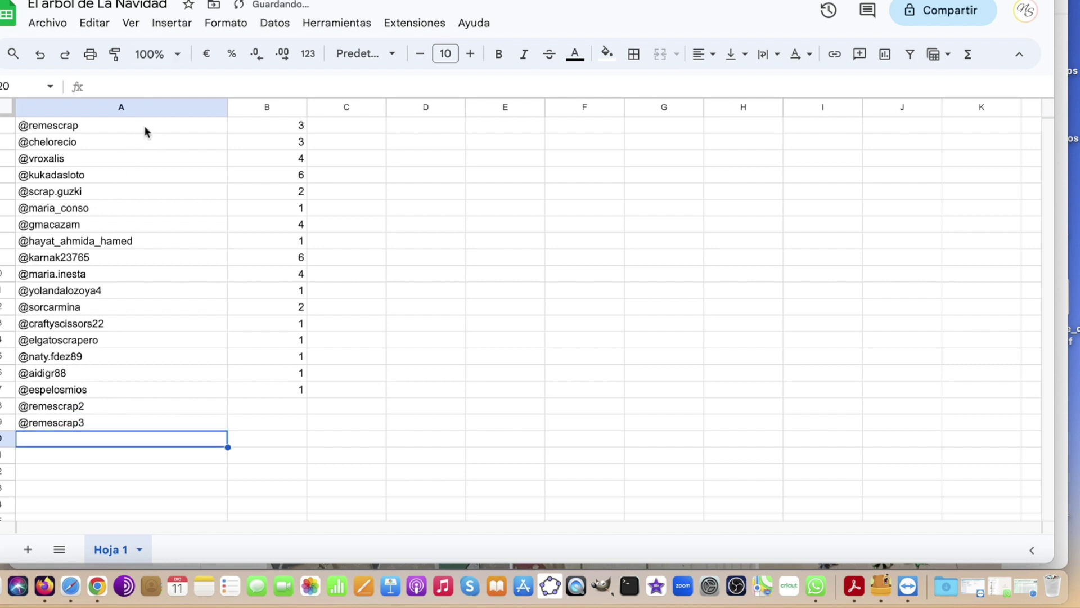
left_click(257, 128)
key("Delete")
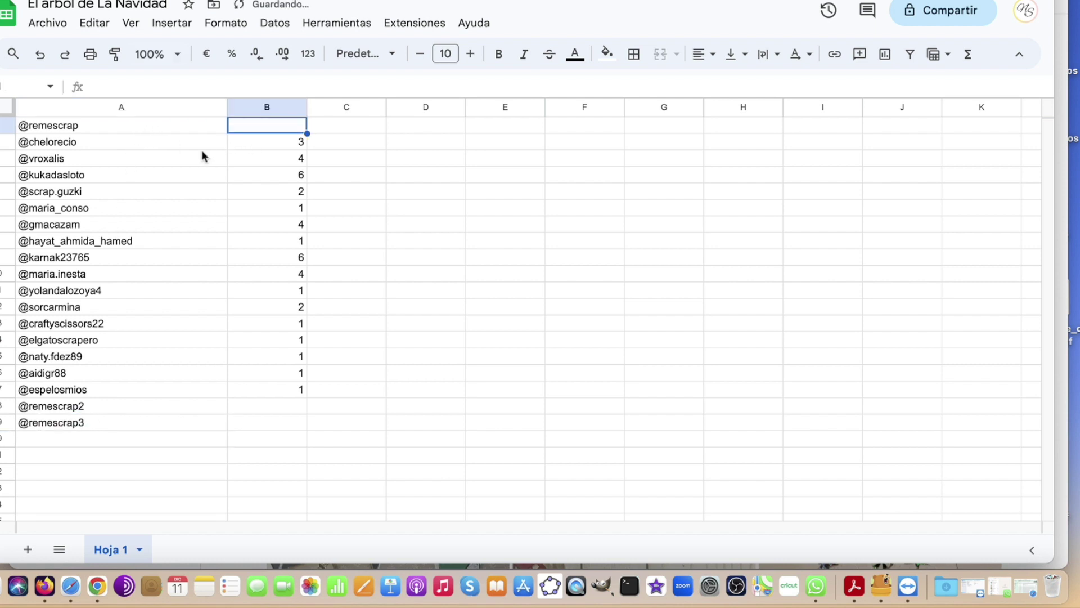
left_click(191, 152)
left_click(150, 143)
key("cmd+c")
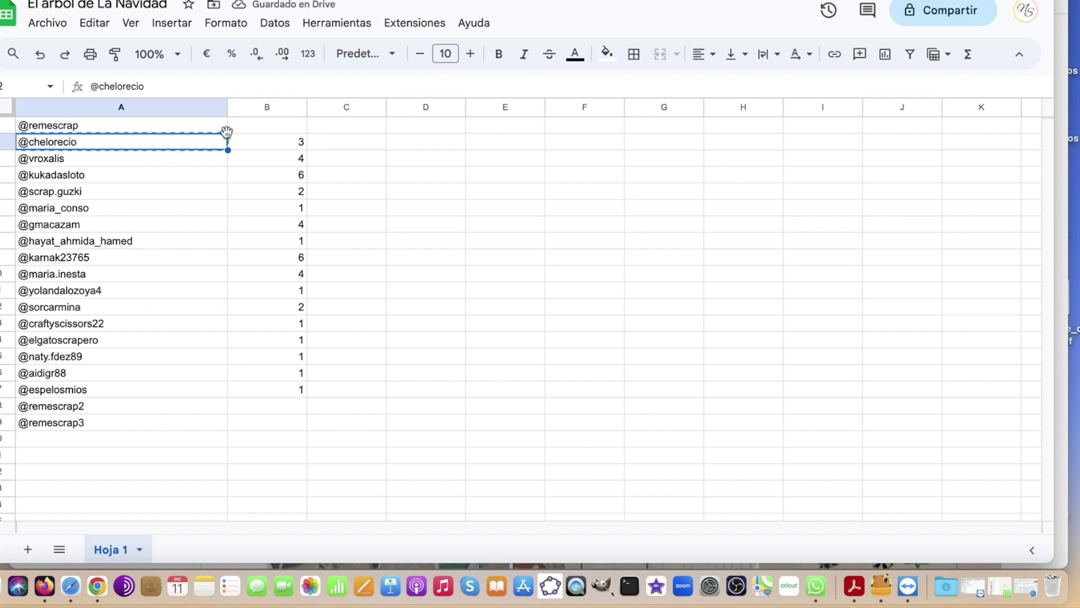
left_click(54, 438)
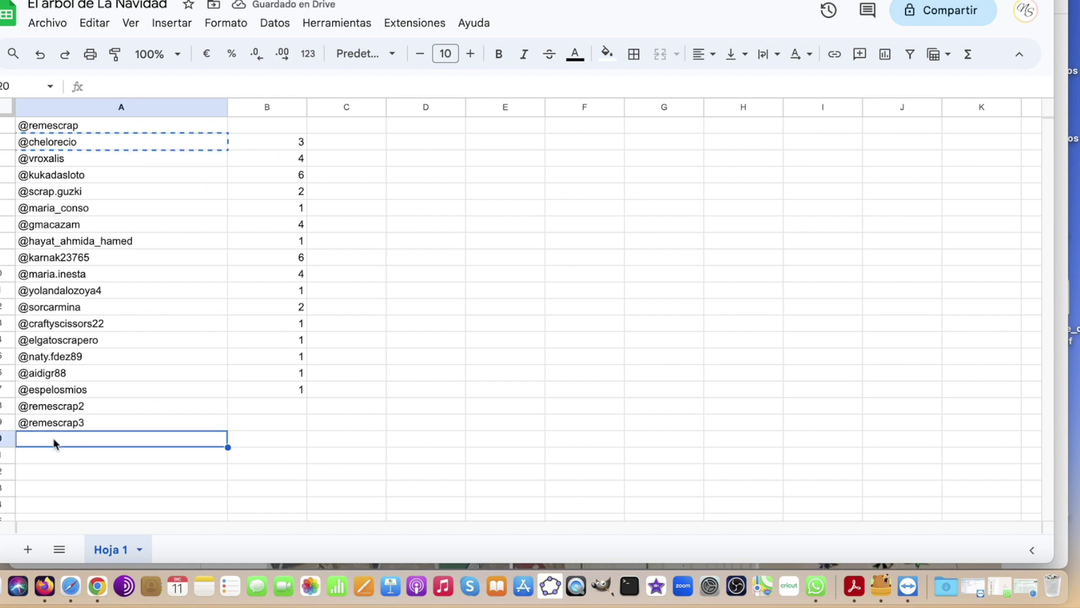
key("cmd+v")
left_click(55, 455)
key("cmd+v")
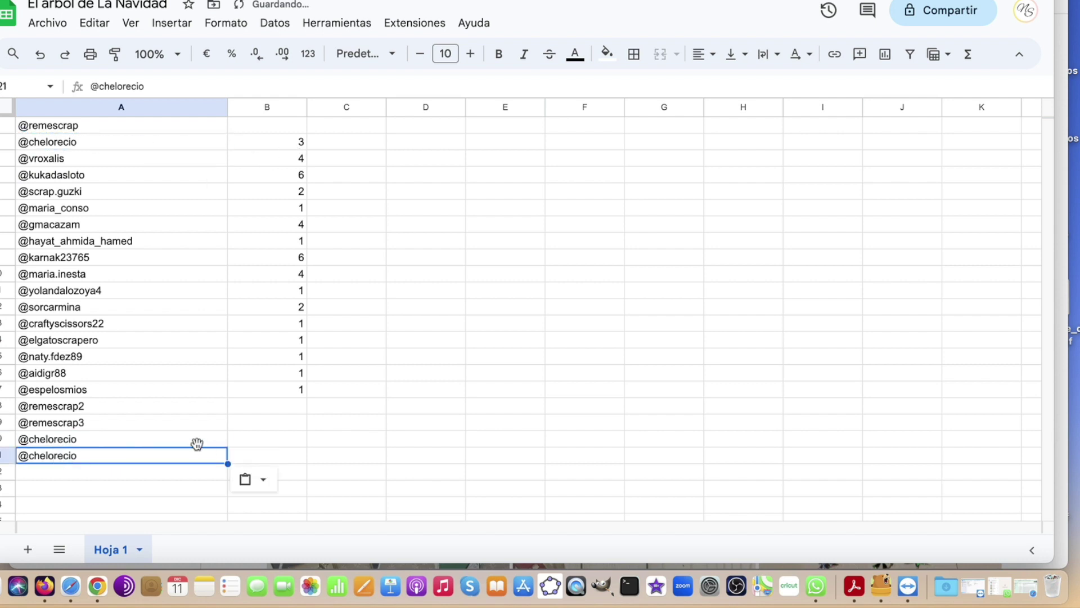
left_click(149, 438)
double_click(116, 439)
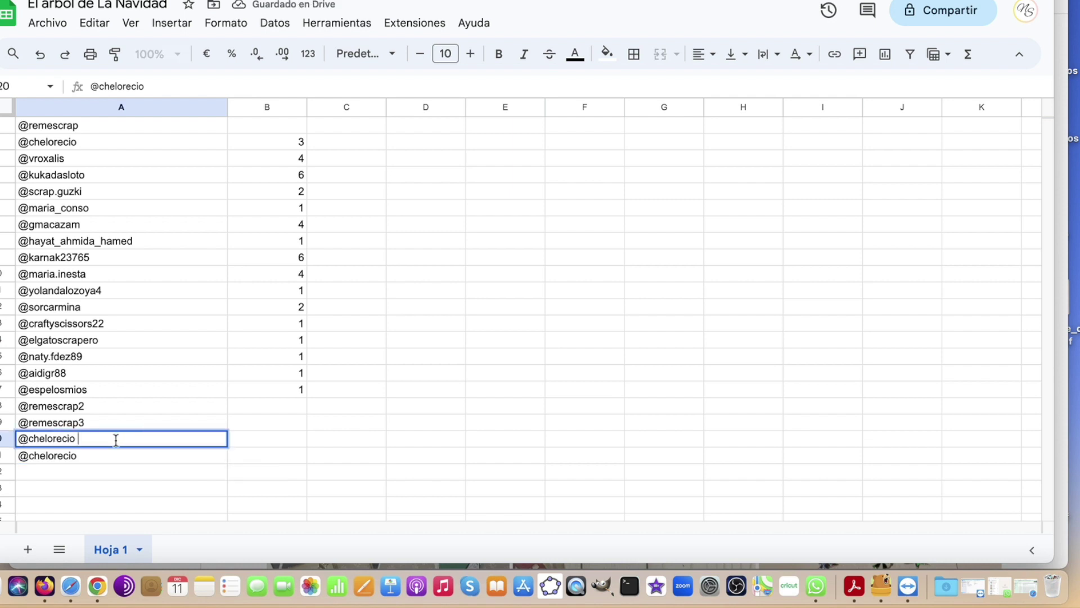
type("2")
left_click(92, 458)
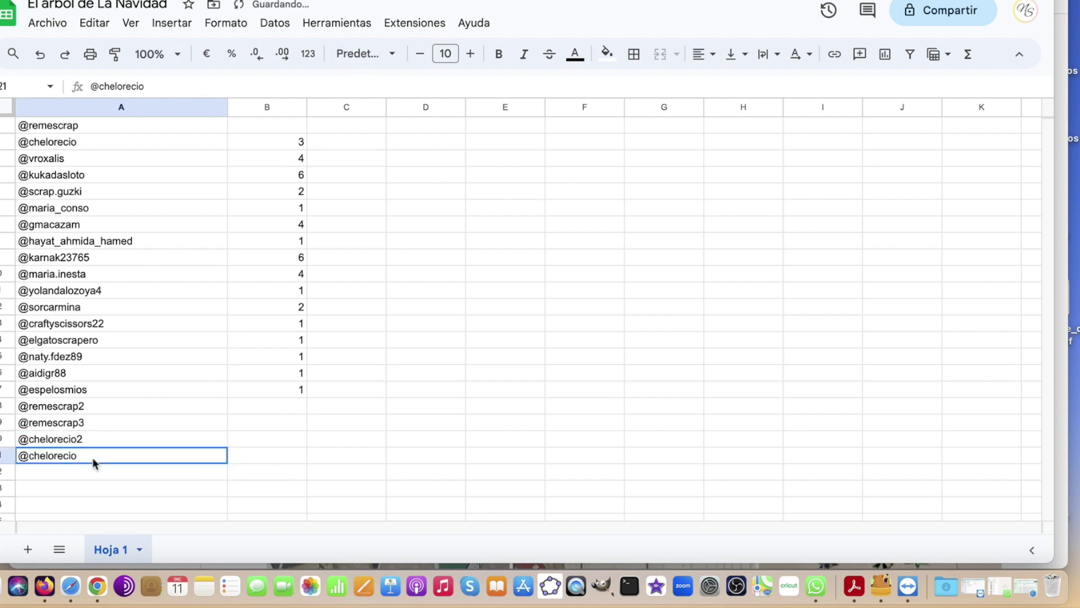
type("3")
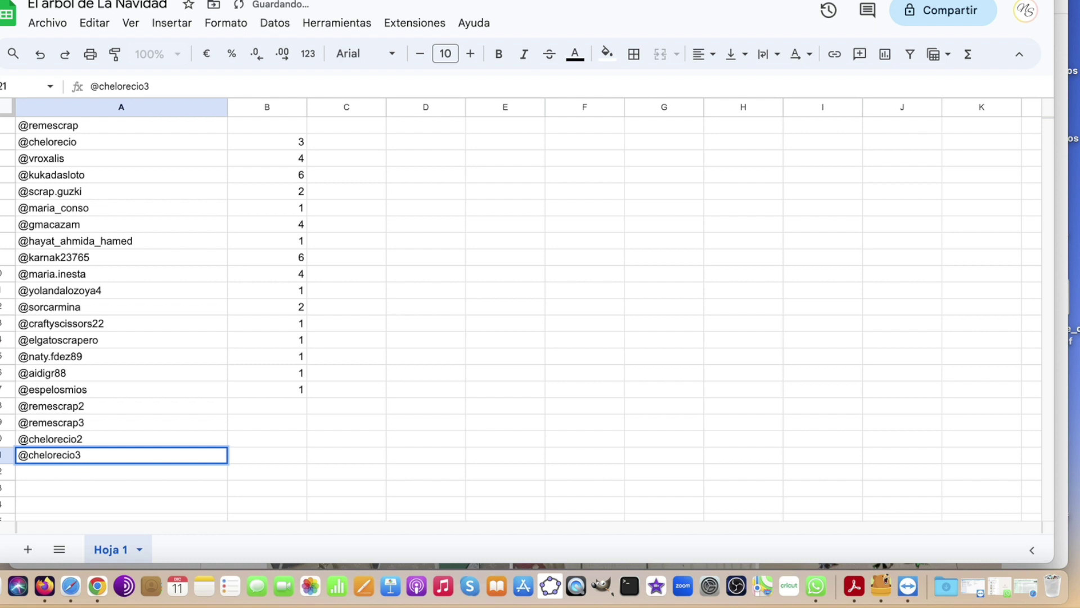
left_click(288, 141)
key("BackSpace")
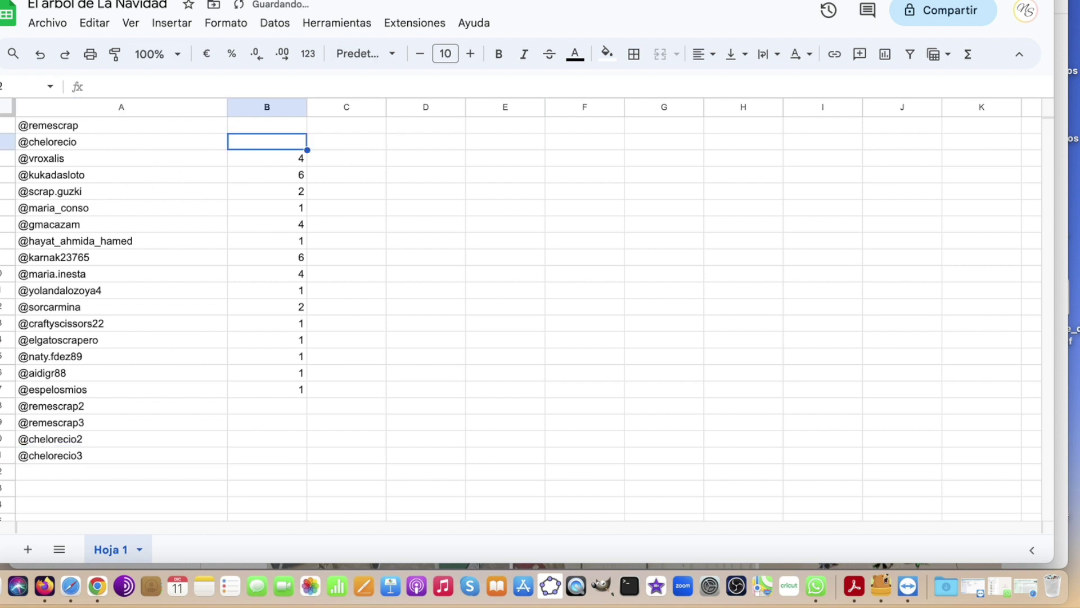
scroll(267, 184, "down", 1)
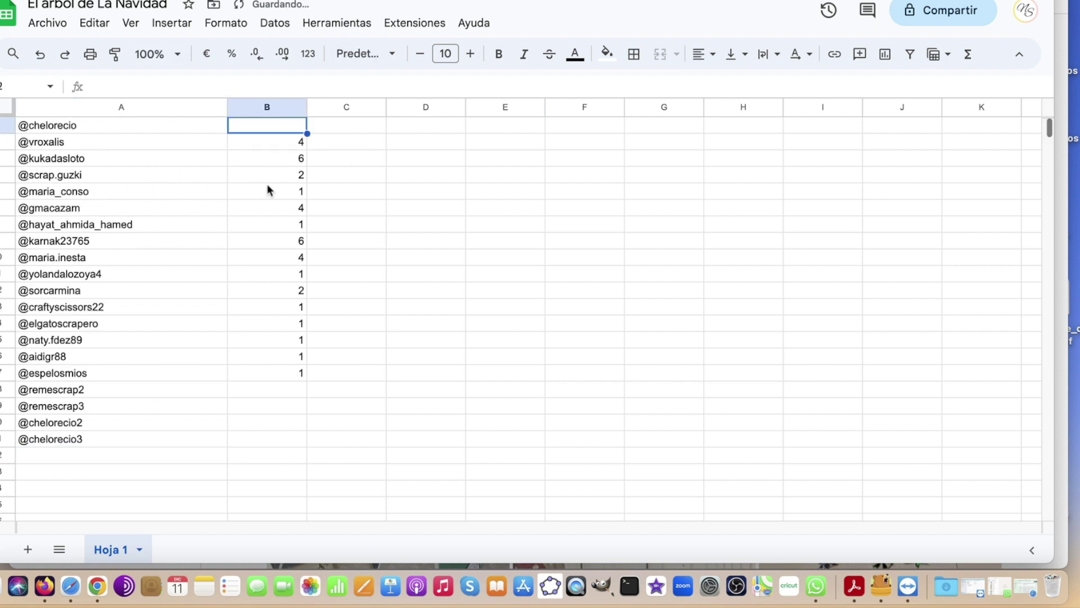
left_click(155, 148)
key("super+c")
left_click(49, 456)
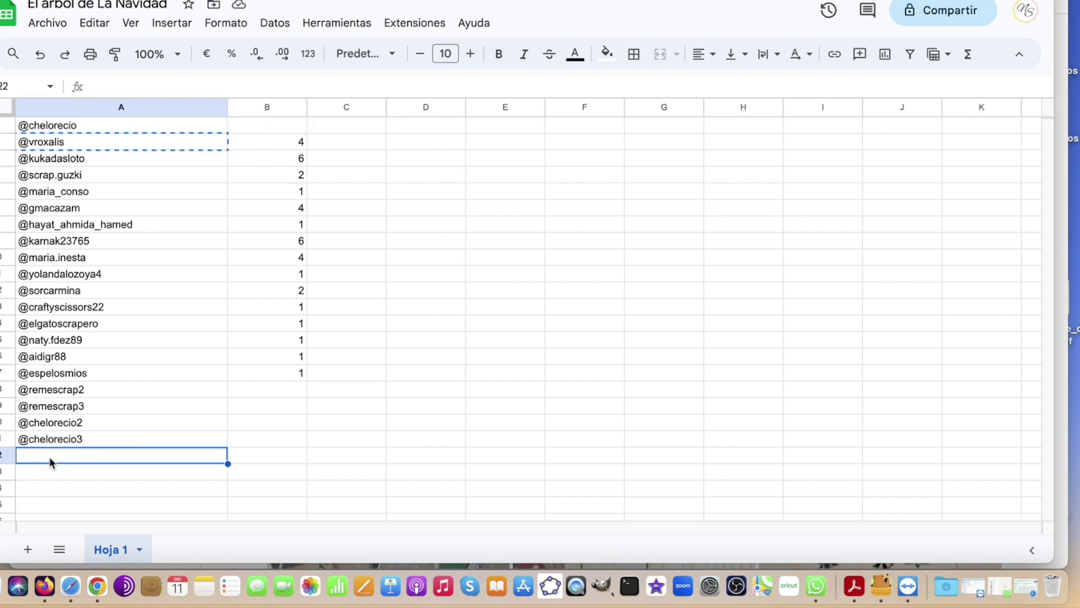
key("super+v")
left_click(48, 467)
key("super+v")
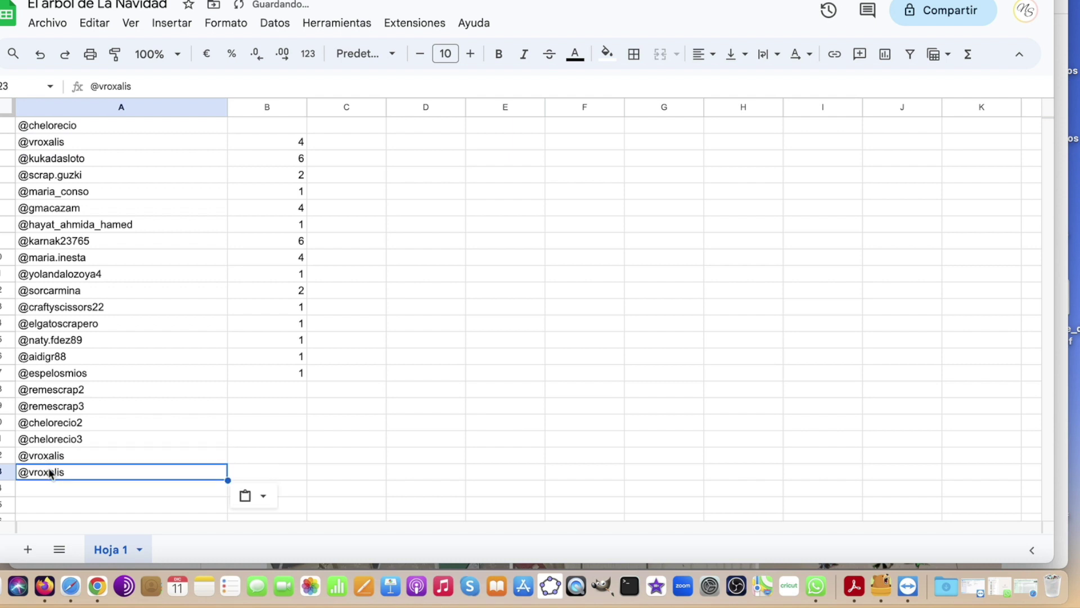
left_click(46, 485)
key("super+v")
left_click(71, 457)
double_click(70, 457)
type("2")
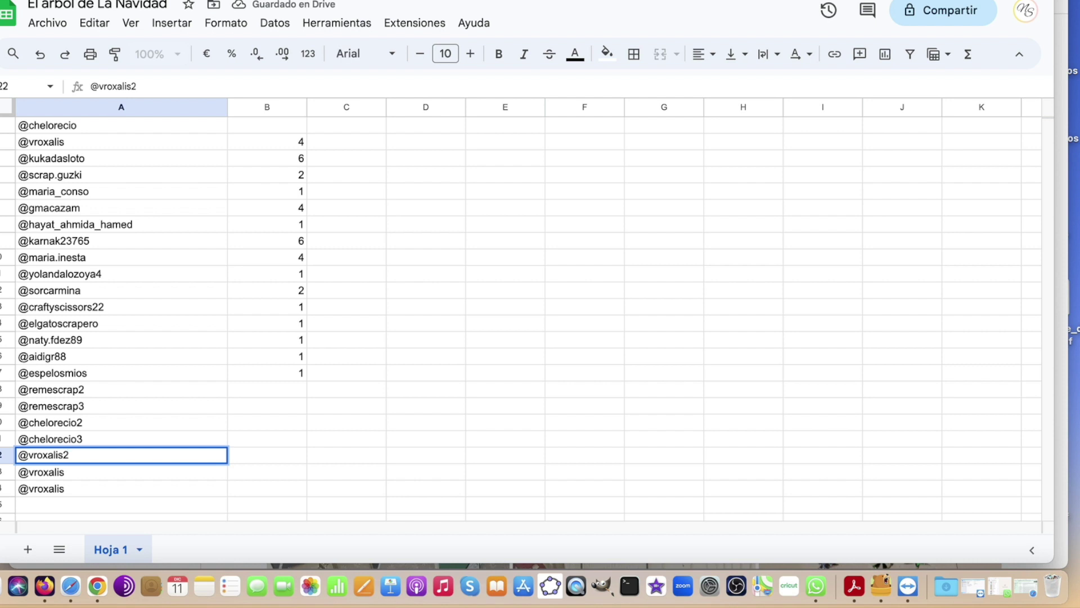
double_click(66, 471)
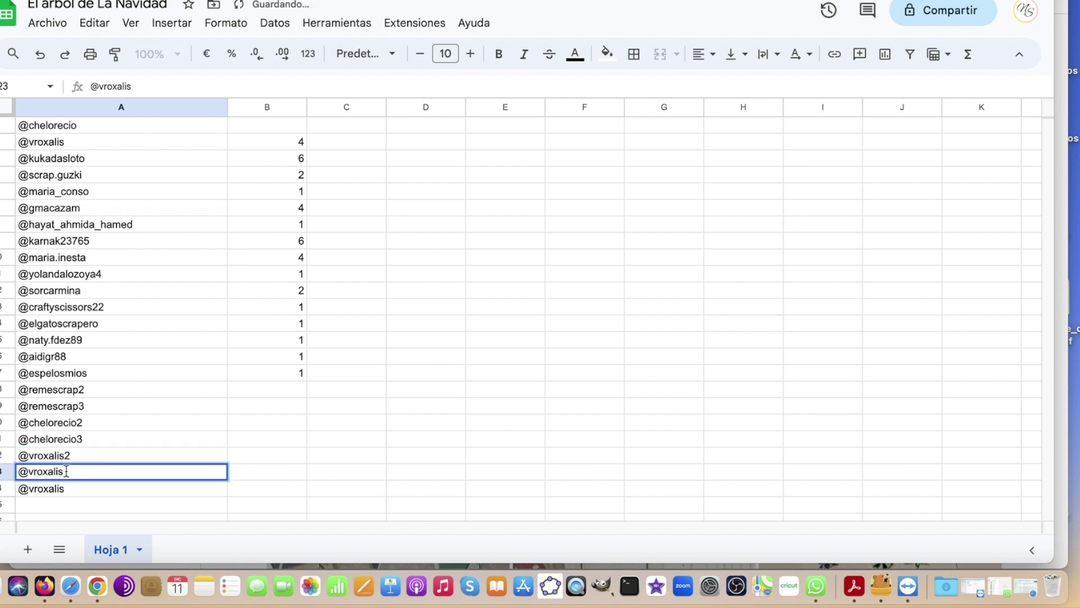
type("3")
double_click(65, 488)
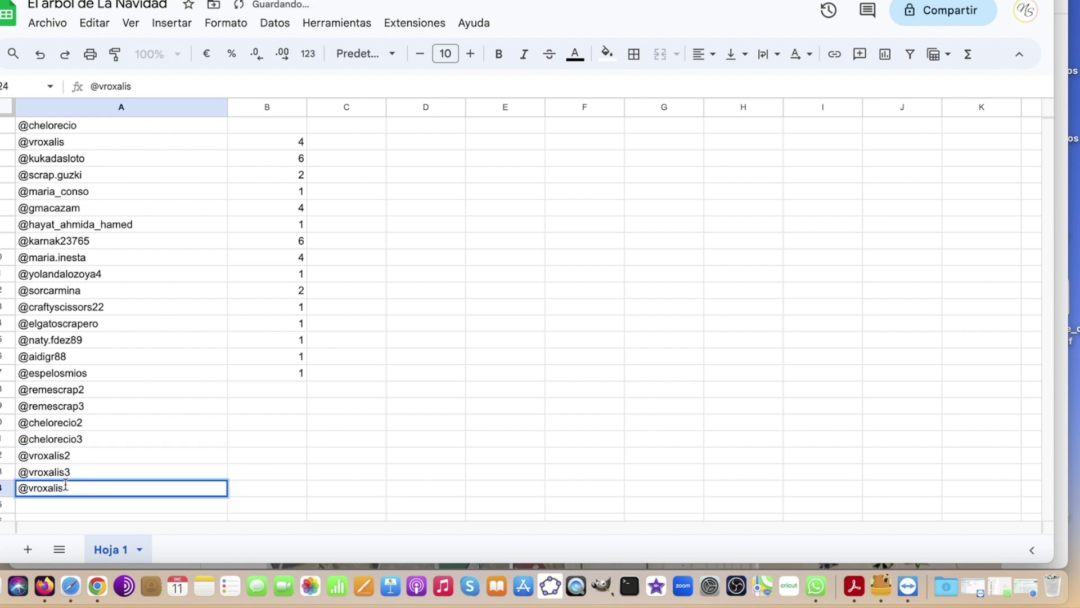
type("4")
left_click(290, 142)
key("BackSpace")
left_click(147, 159)
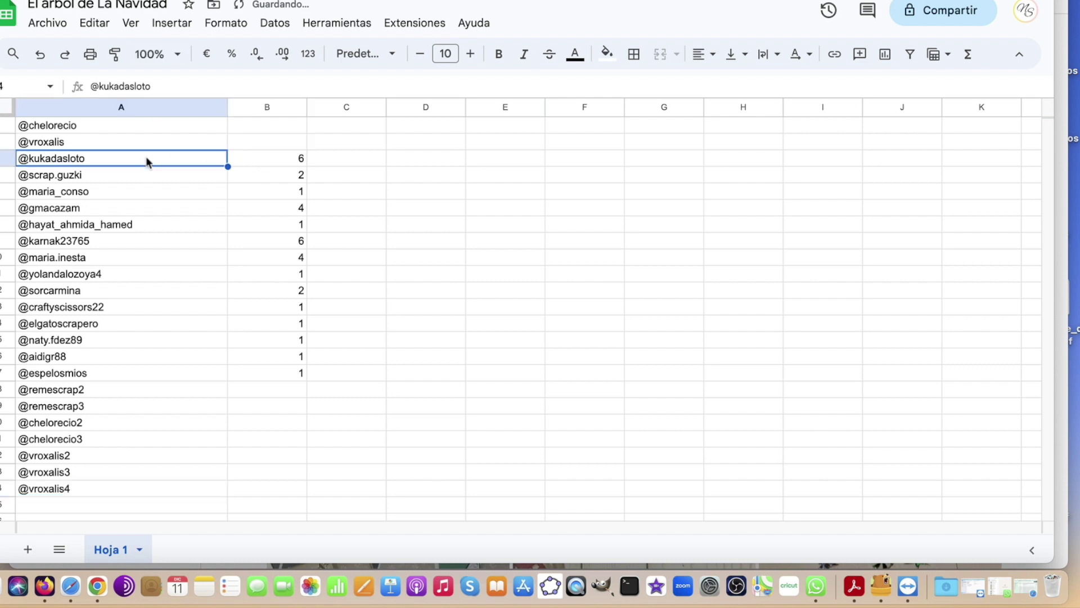
scroll(106, 366, "down", 5)
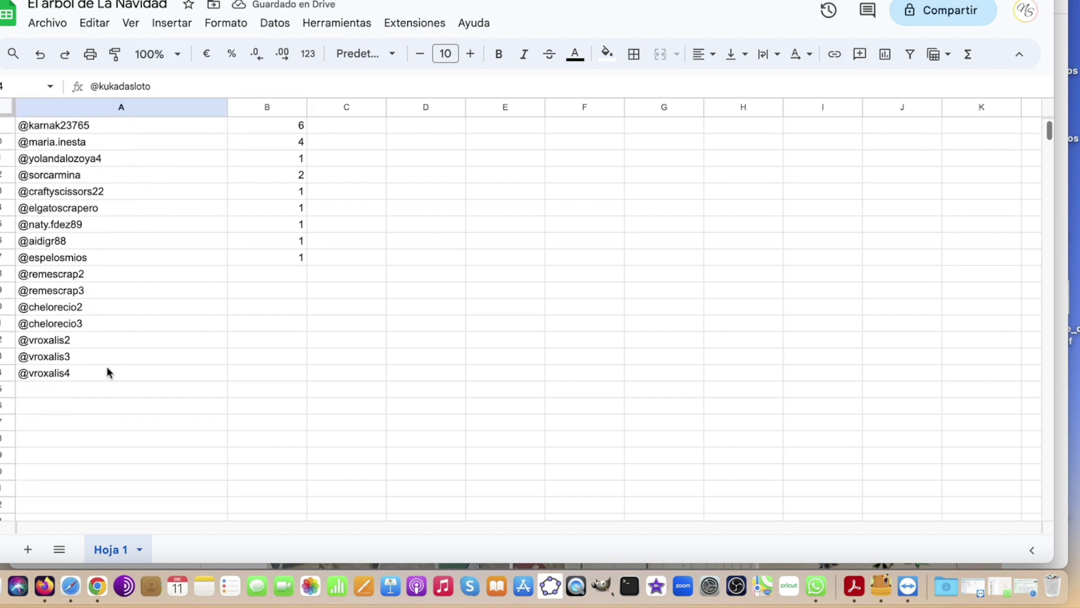
left_click(60, 373)
key("super+v")
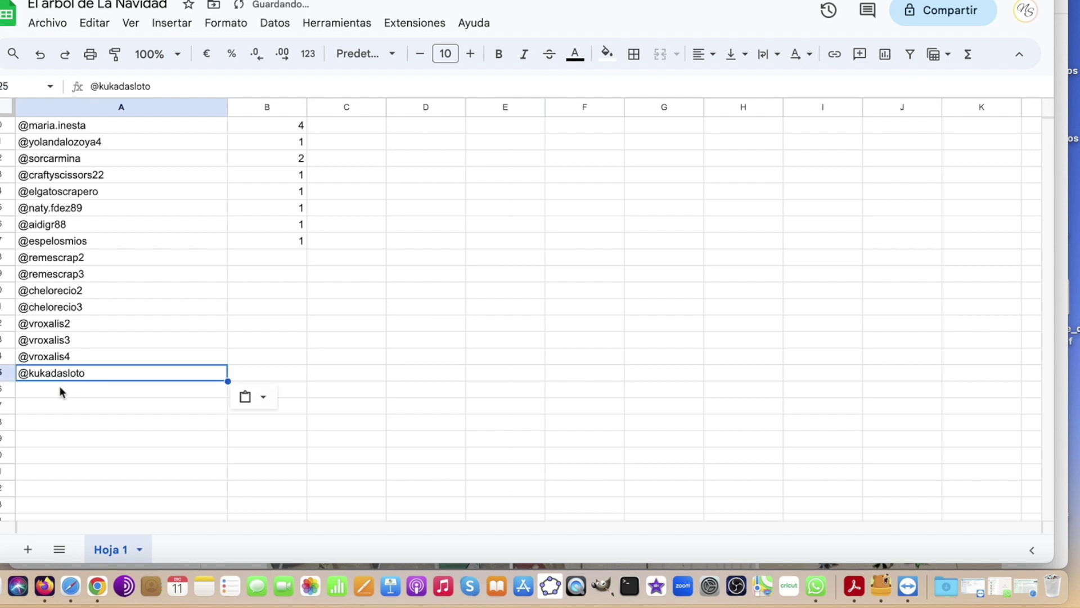
left_click(59, 386)
key("super+v")
left_click(56, 408)
key("super+v")
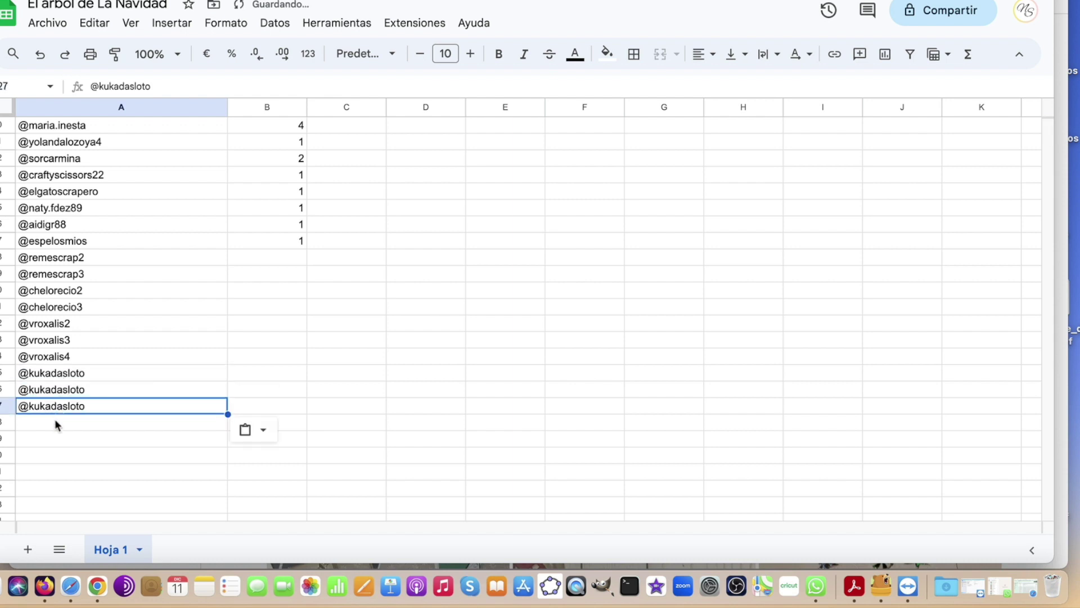
left_click(56, 422)
key("super+v")
left_click(64, 441)
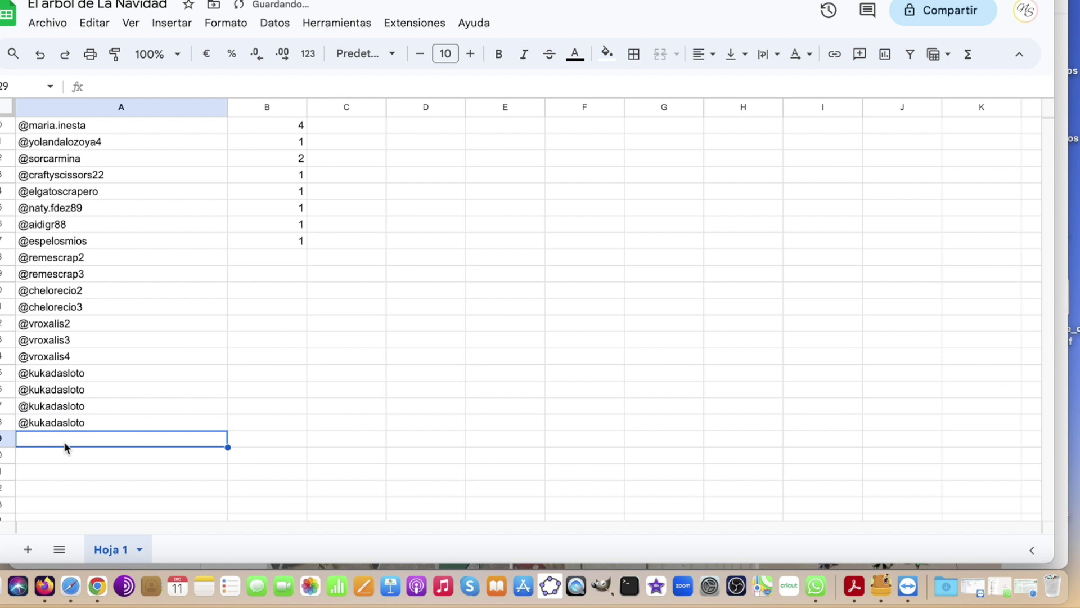
key("super+v")
double_click(88, 372)
type("2")
double_click(87, 388)
type("3")
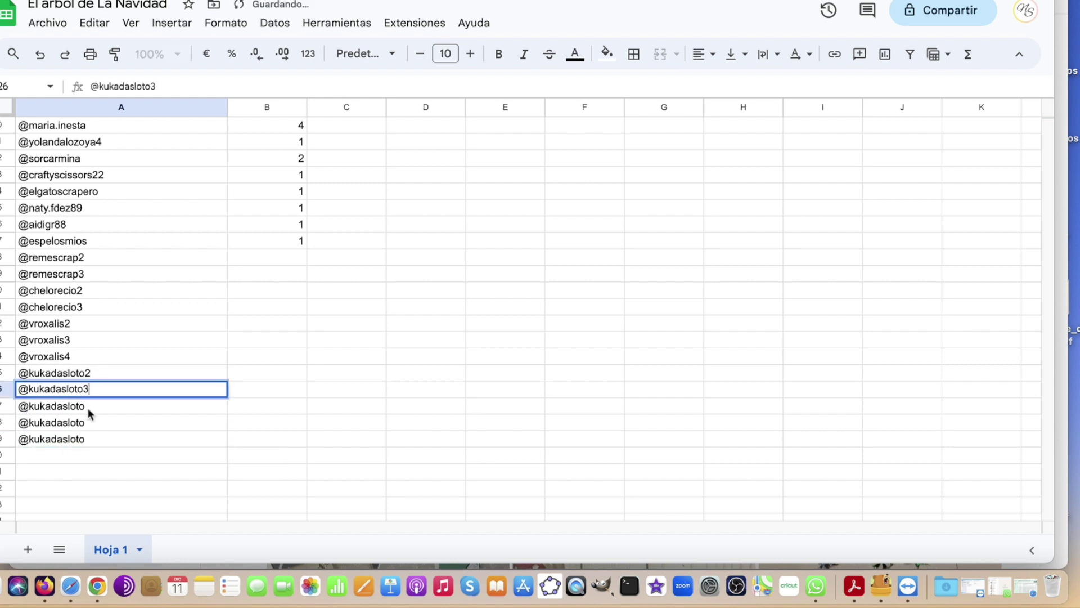
double_click(89, 405)
type("4")
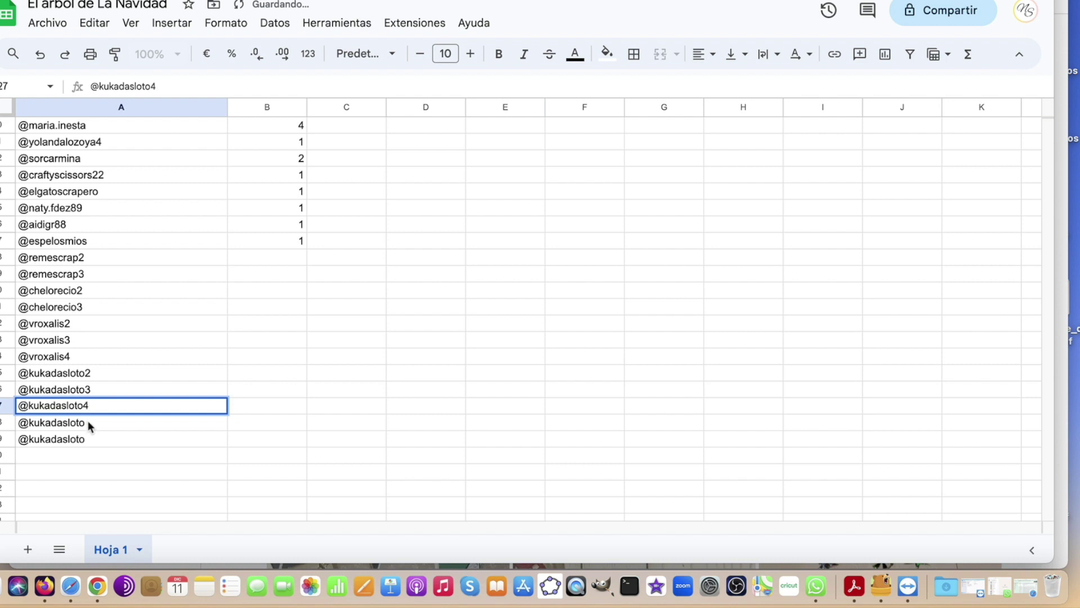
double_click(89, 423)
type("5")
double_click(87, 439)
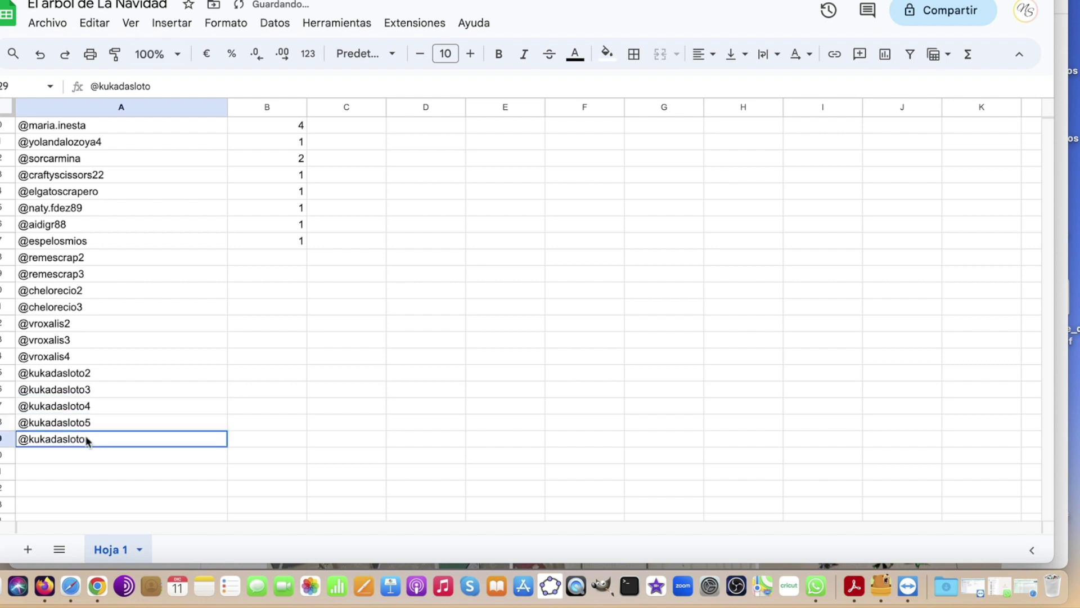
type("6")
left_click(83, 455)
scroll(294, 380, "up", 4)
scroll(296, 380, "up", 1)
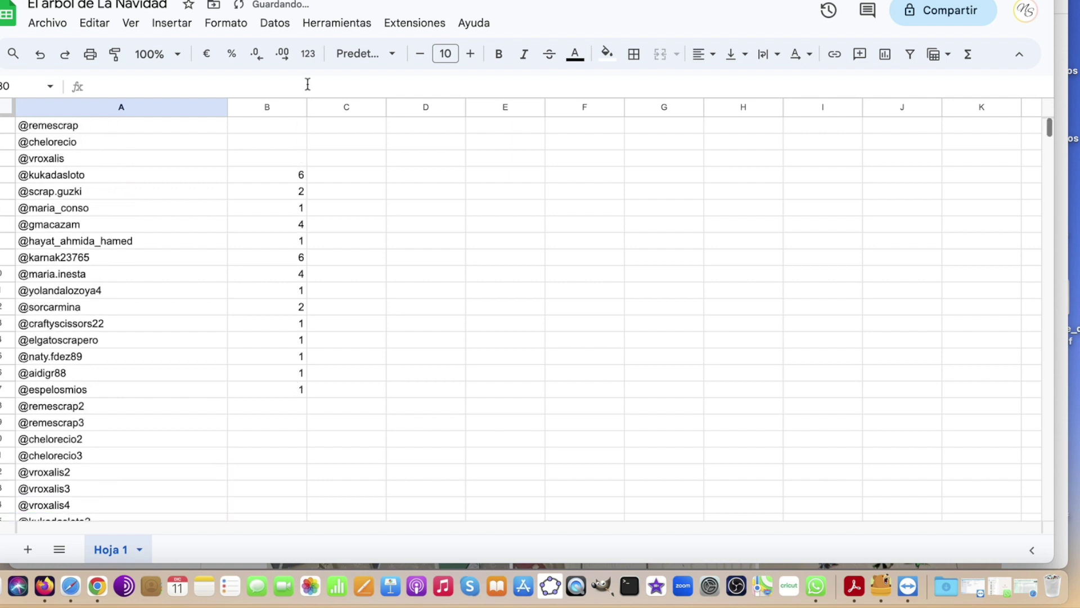
left_click(289, 173)
key("BackSpace")
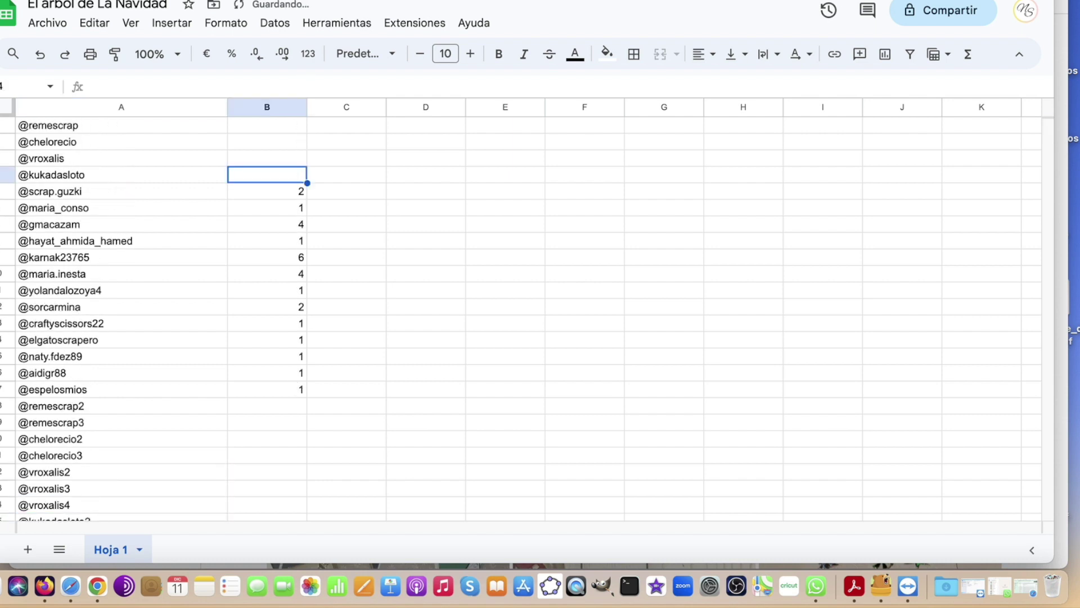
left_click(114, 194)
key("cmd+c")
scroll(114, 213, "down", 3)
left_click(60, 455)
key("super+v")
double_click(94, 452)
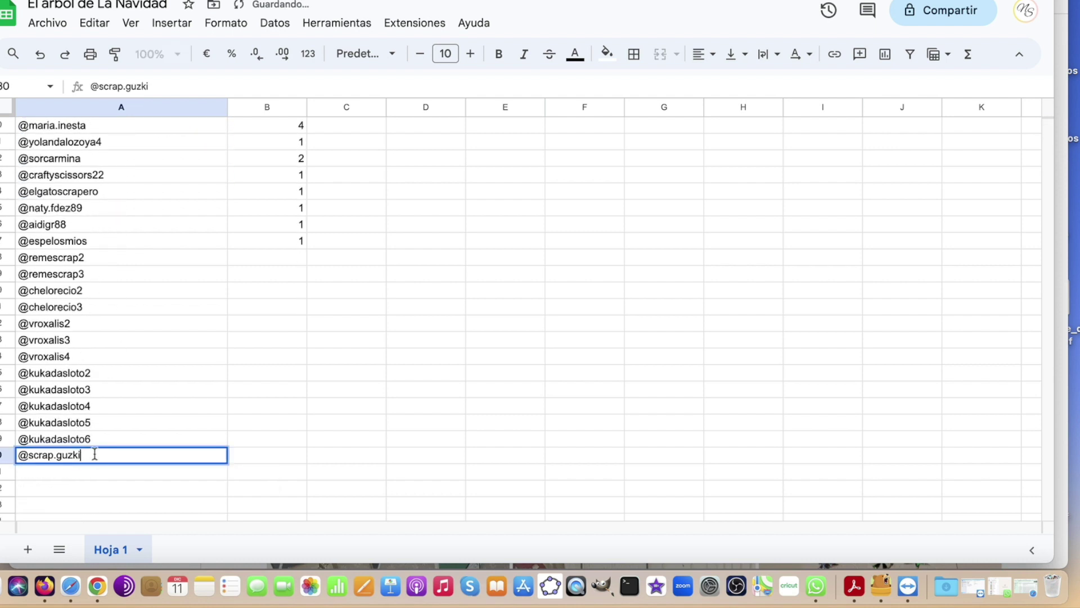
type("2")
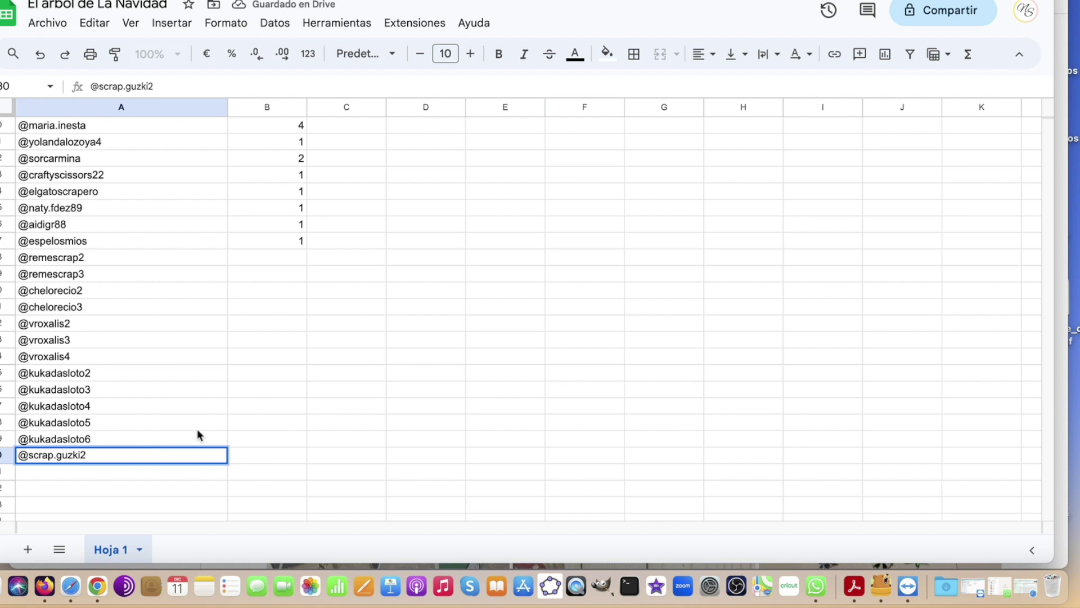
scroll(272, 404, "up", 3)
left_click(270, 405)
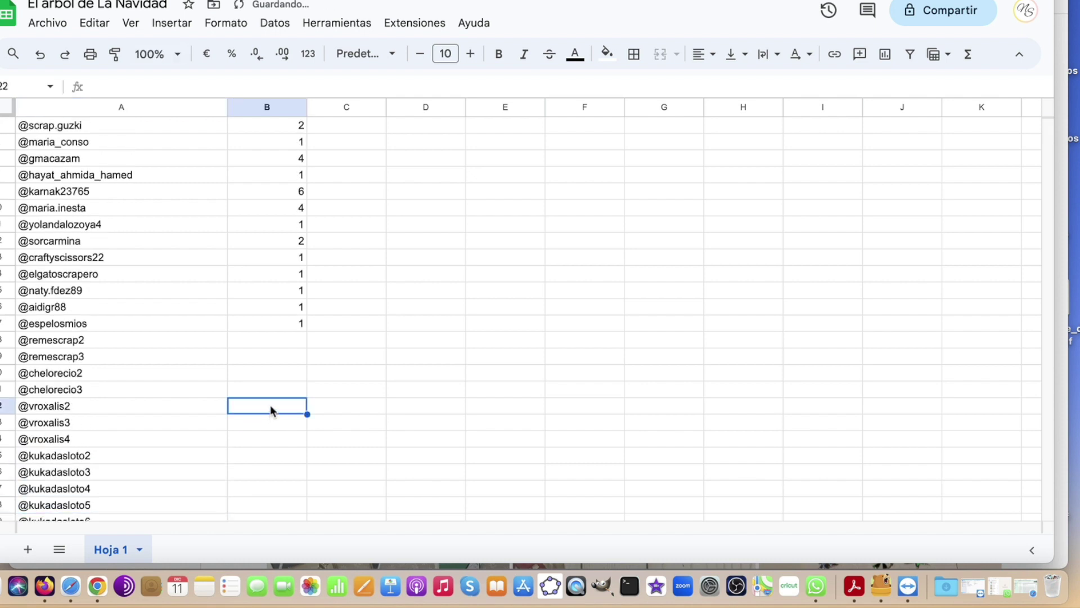
scroll(313, 198, "up", 2)
left_click(293, 194)
key("BackSpace")
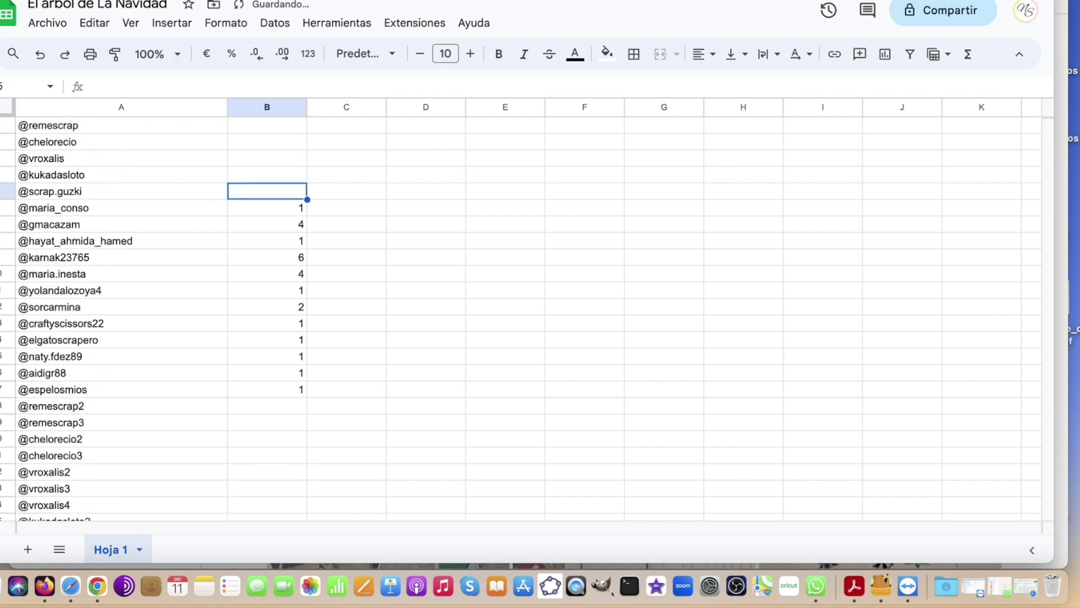
left_click(281, 227)
left_click(149, 231)
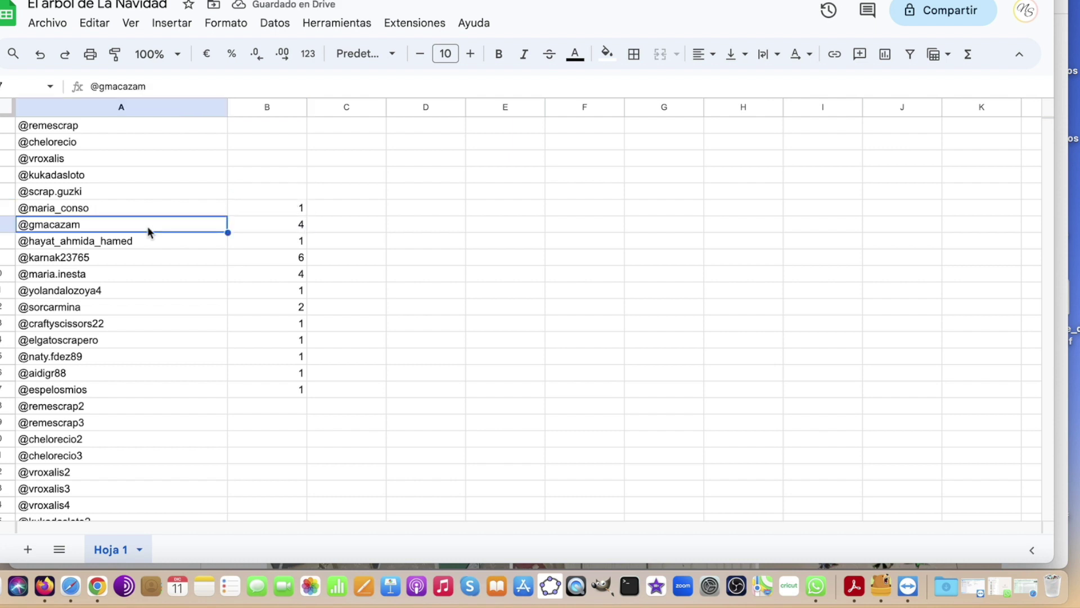
scroll(157, 253, "down", 4)
left_click(56, 429)
key("super+v")
left_click(59, 440)
key("super+v")
left_click(59, 455)
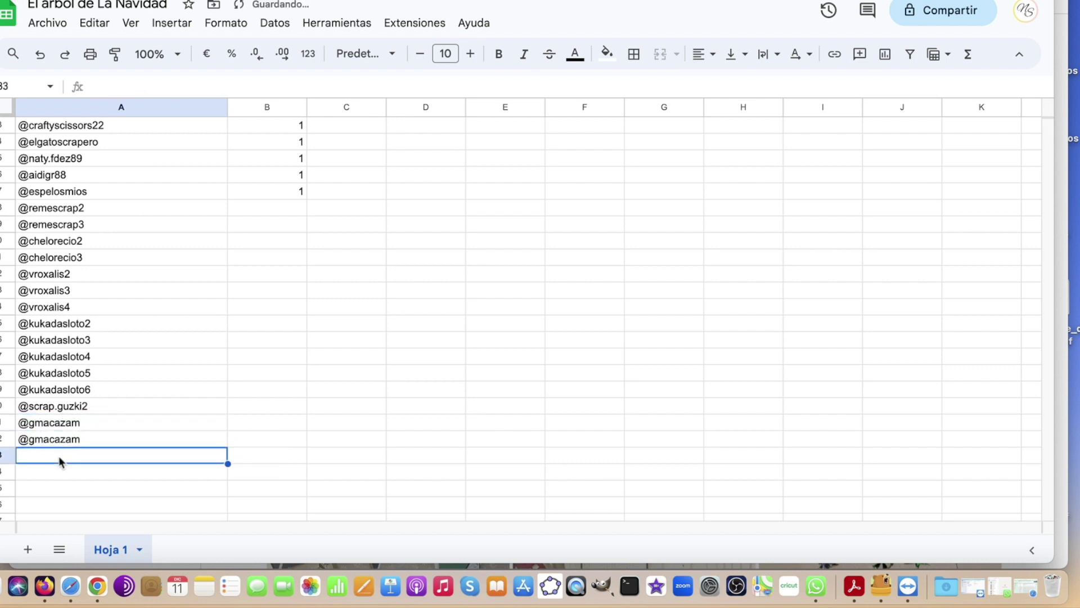
key("super+v")
left_click(84, 422)
double_click(85, 422)
type("2")
left_click(84, 439)
double_click(84, 439)
type("3")
double_click(82, 455)
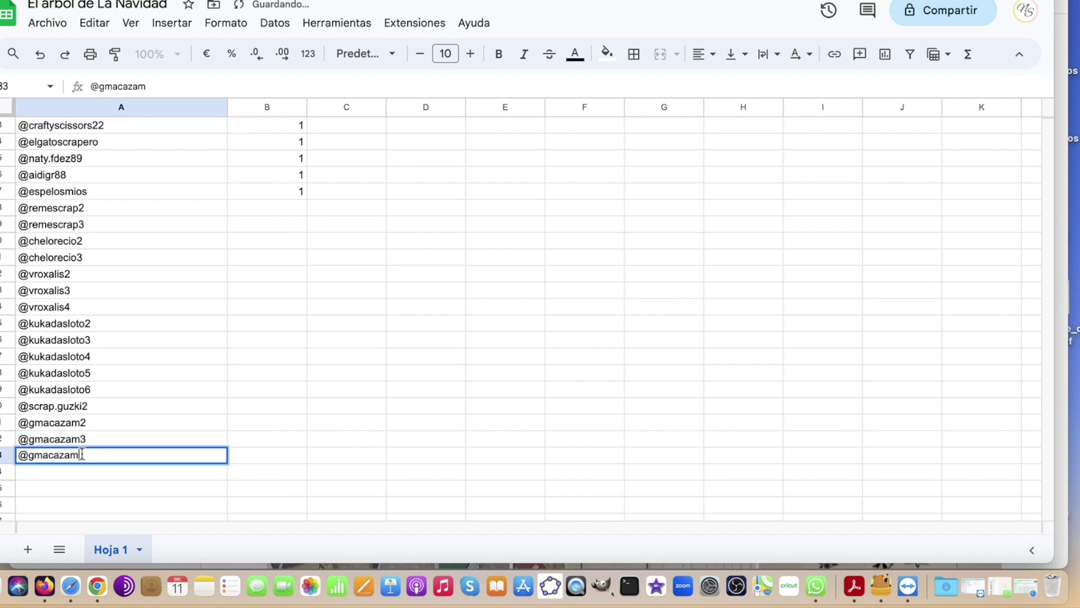
type("4")
key("Return")
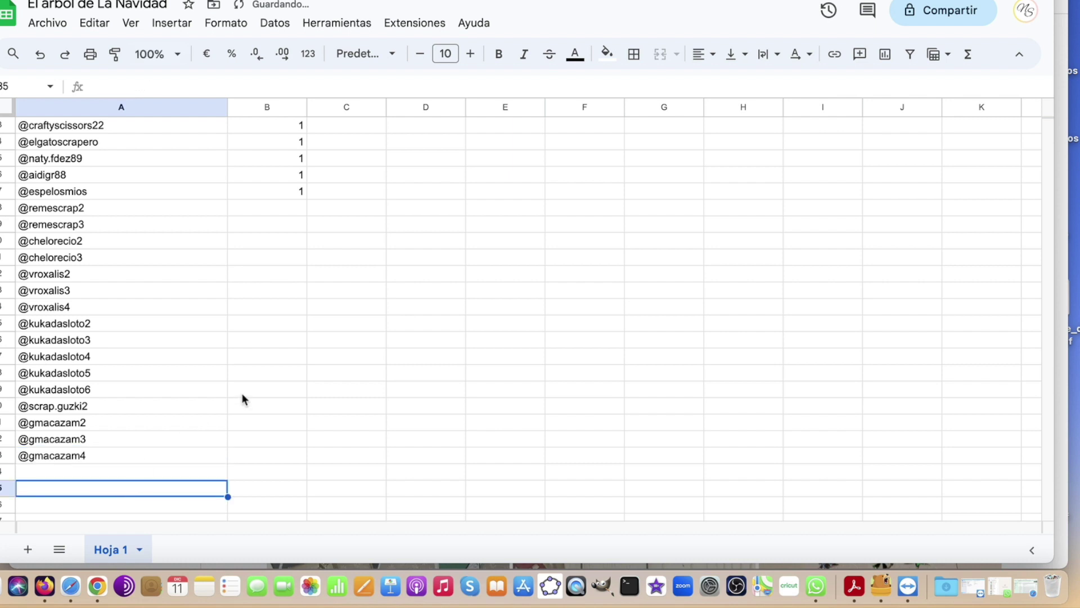
scroll(241, 393, "up", 2)
scroll(311, 200, "up", 3)
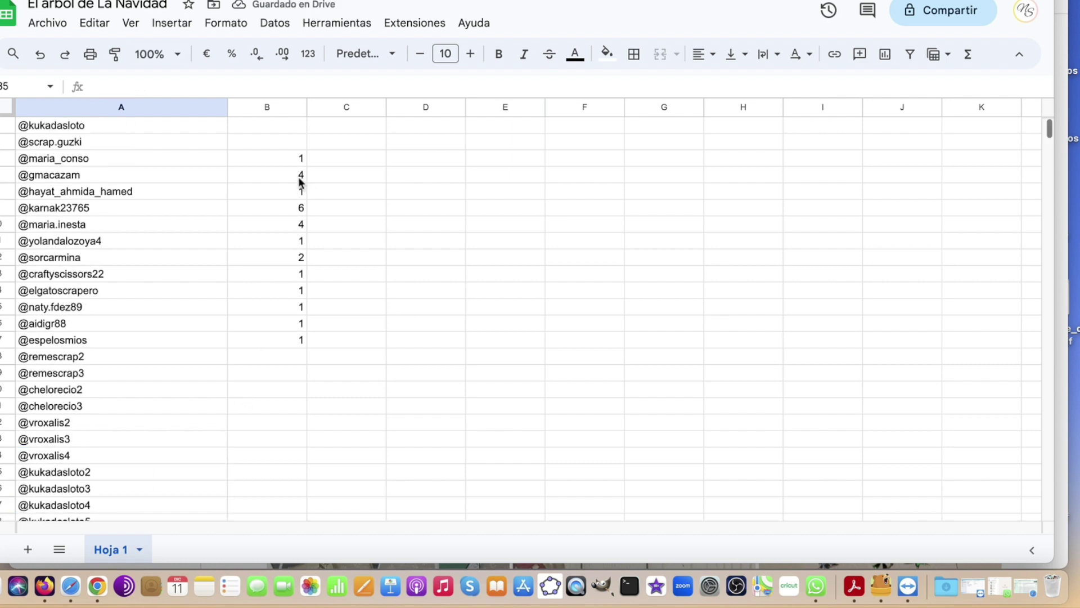
left_click(300, 175)
key("Delete")
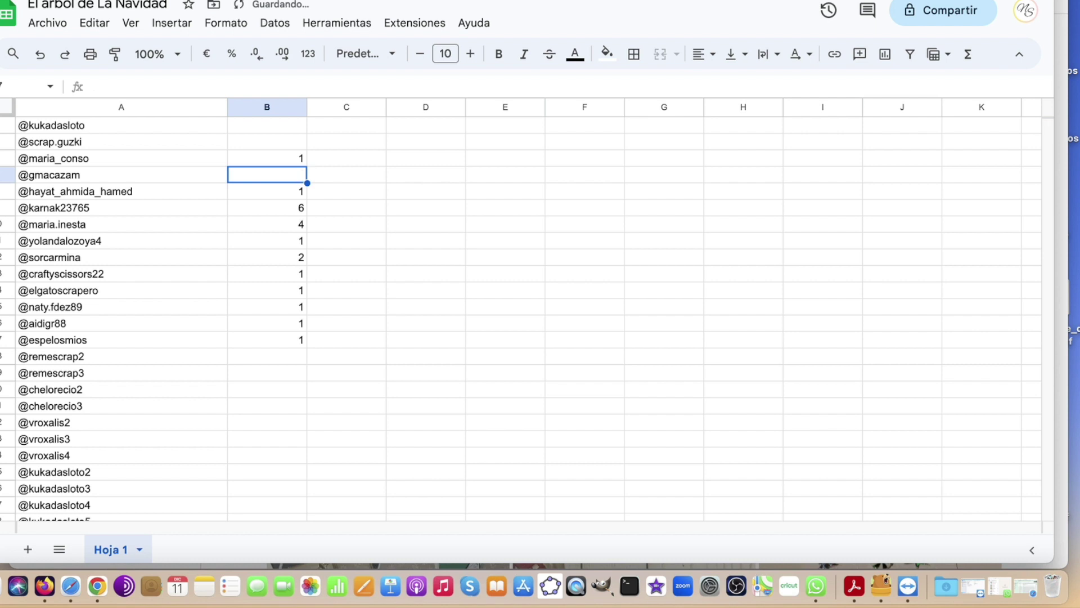
key("Up")
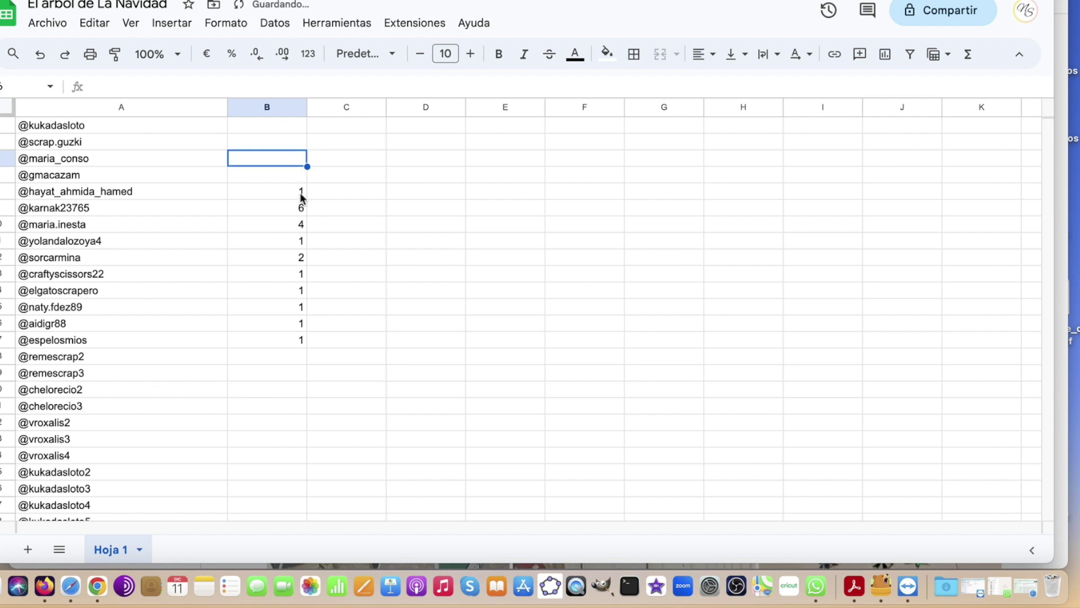
left_click(302, 193)
left_click(300, 207)
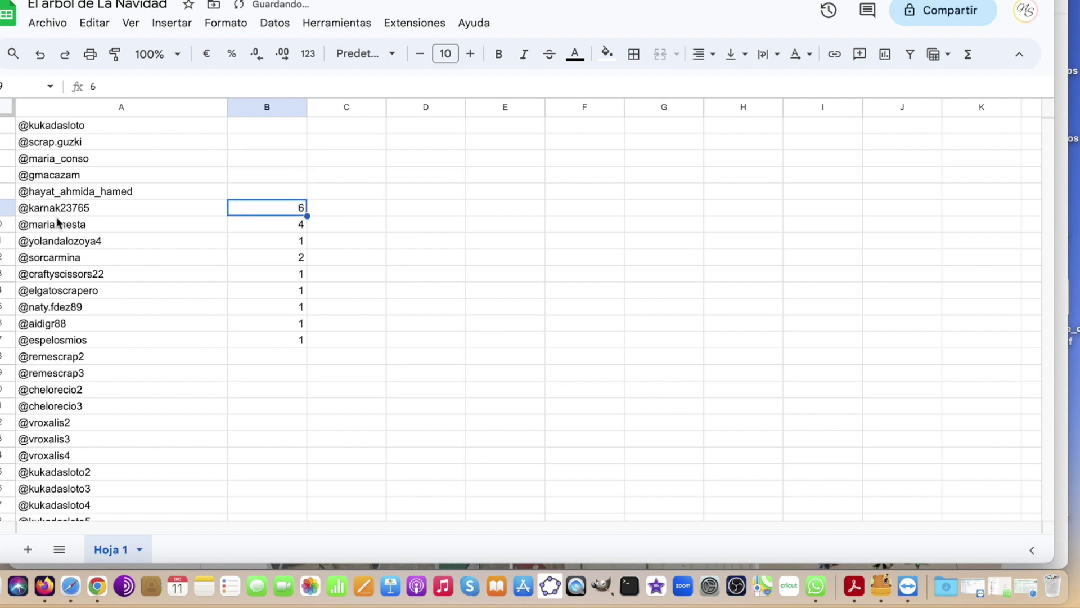
left_click(77, 208)
double_click(72, 207)
double_click(69, 208)
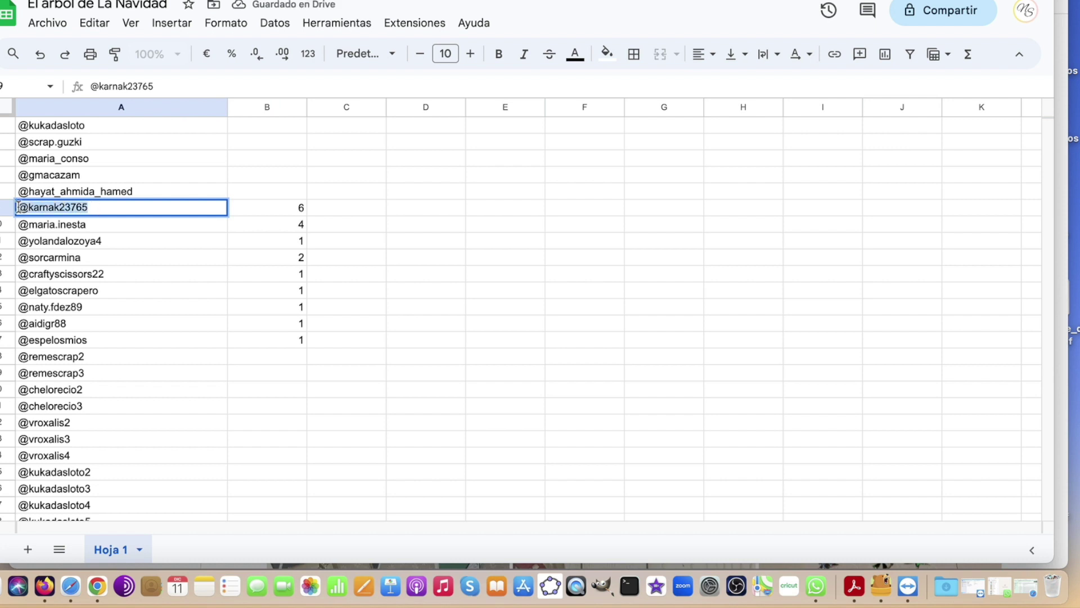
scroll(162, 348, "down", 5)
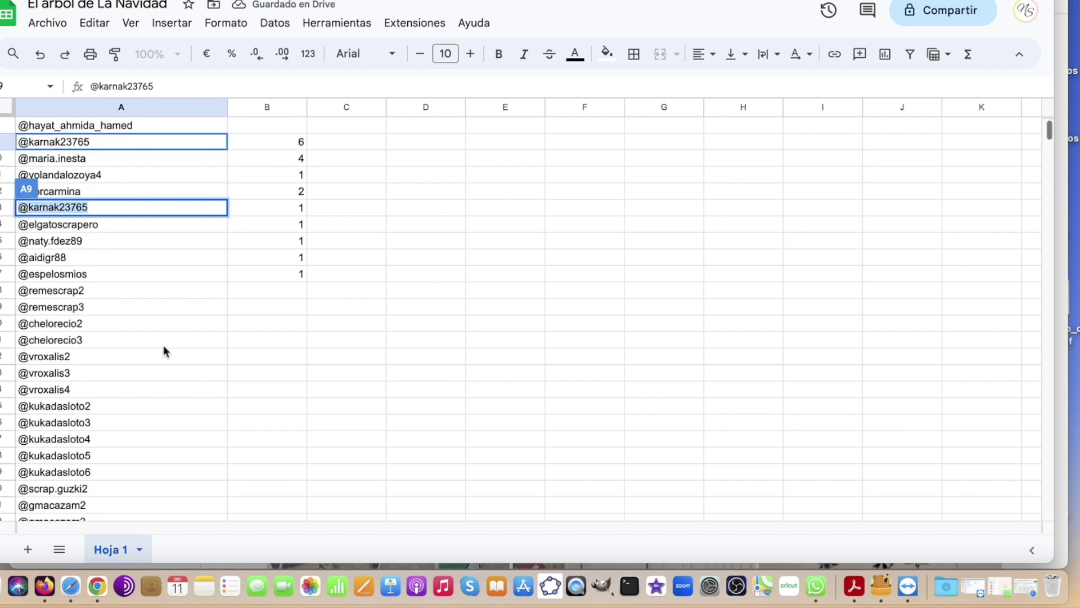
left_click(60, 439)
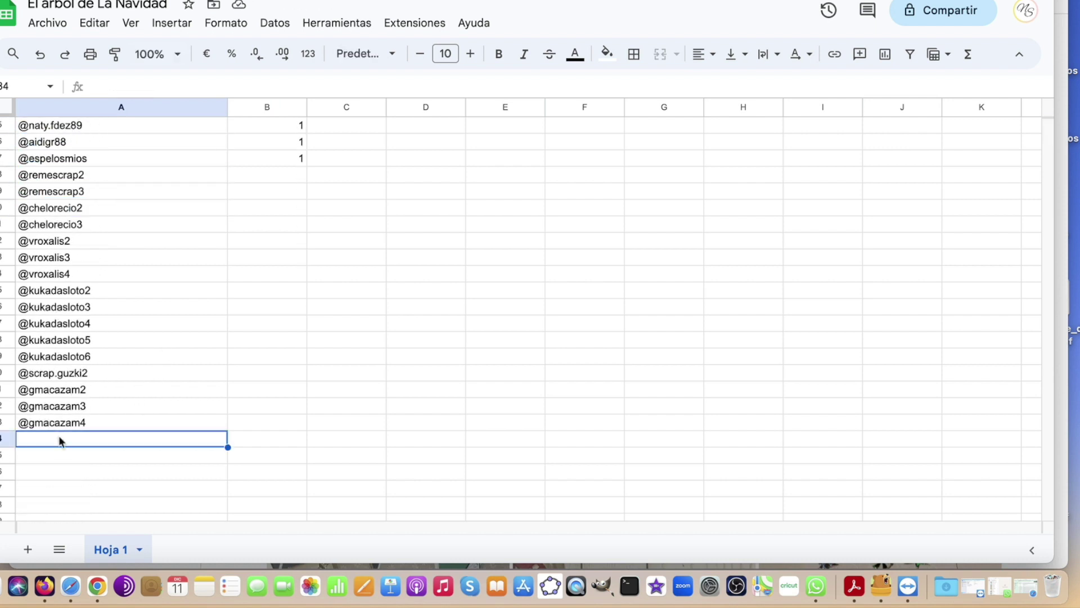
key("super+v")
left_click(56, 448)
key("super+v")
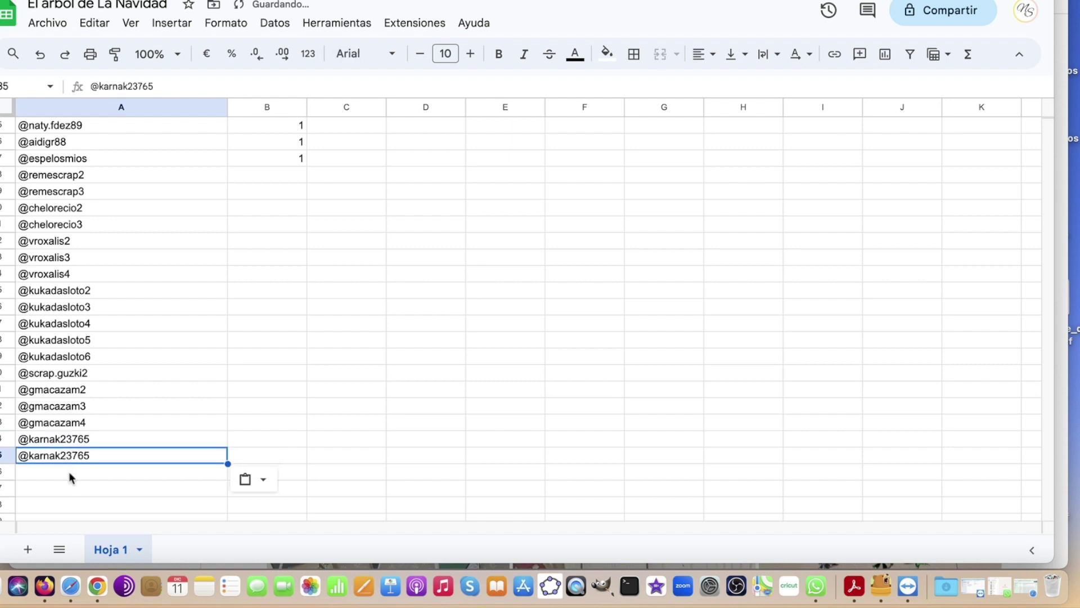
left_click(69, 476)
key("super+v")
left_click(68, 485)
key("super+v")
left_click(81, 505)
key("super+v")
double_click(96, 440)
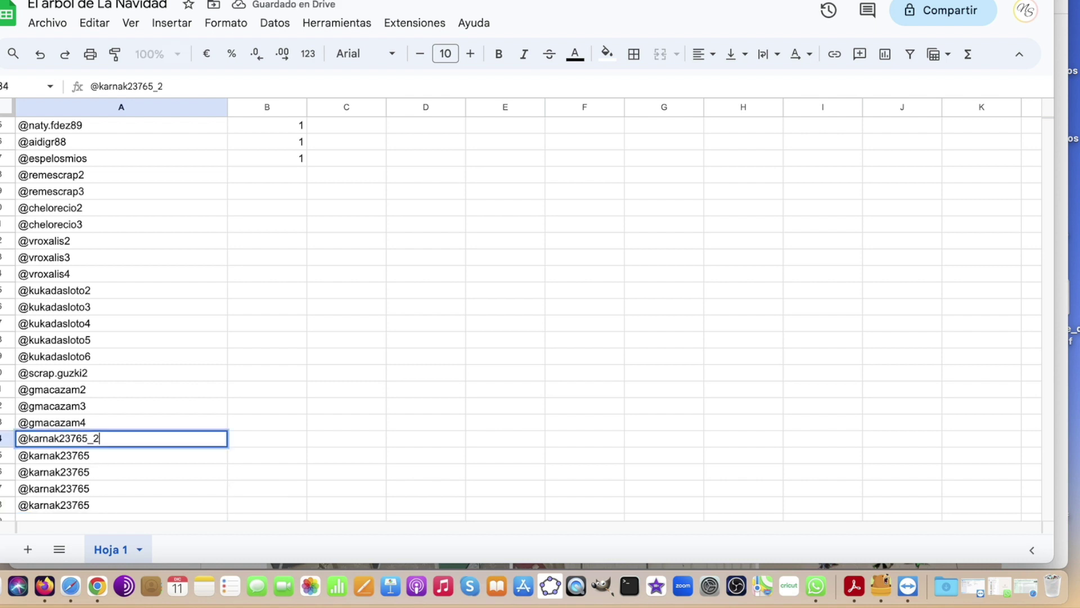
left_click(100, 459)
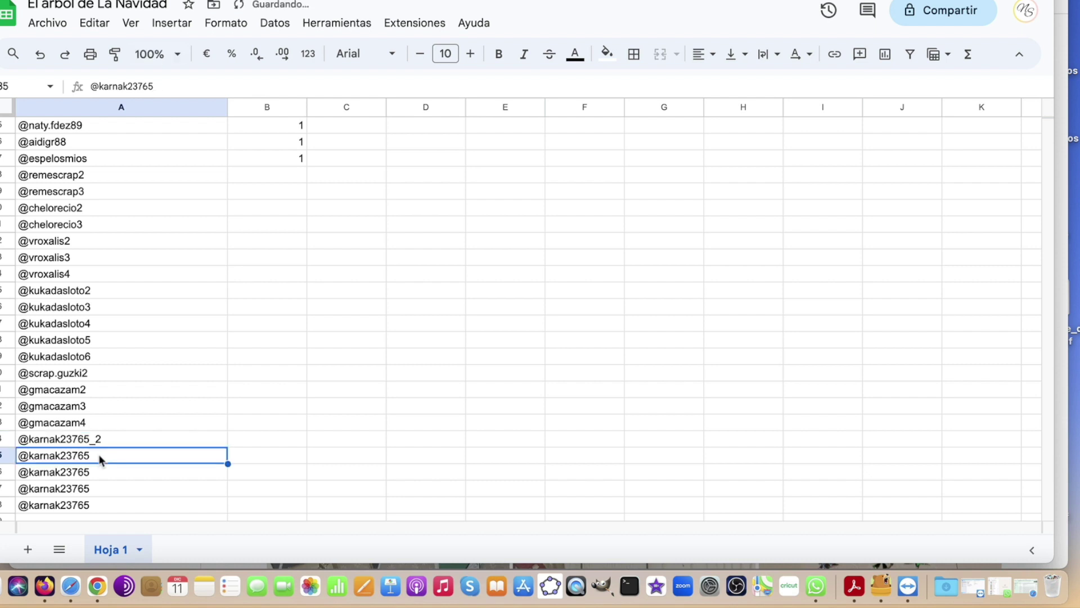
double_click(99, 457)
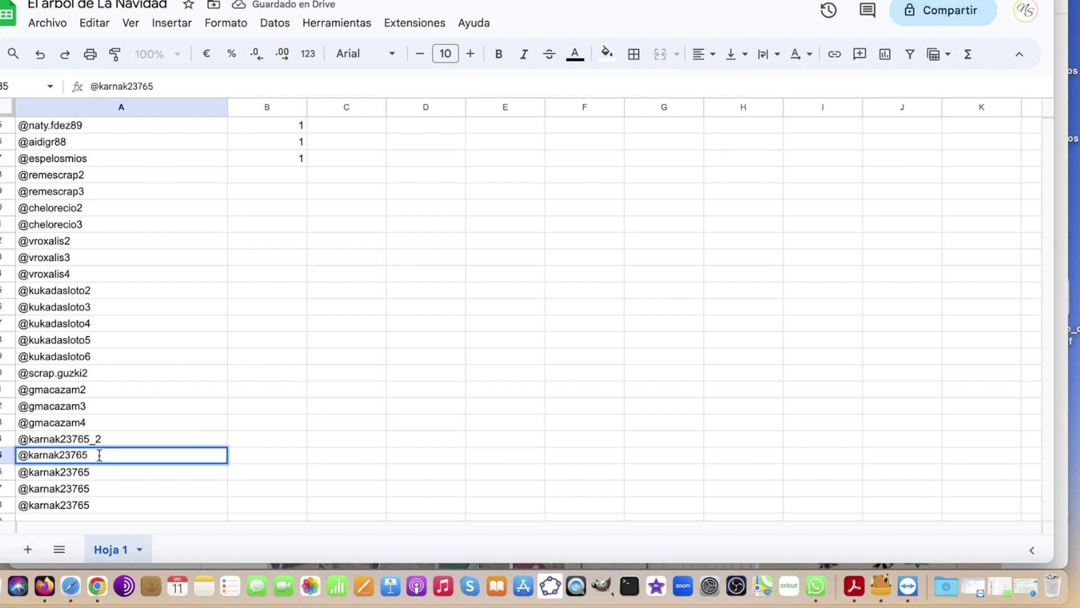
double_click(96, 471)
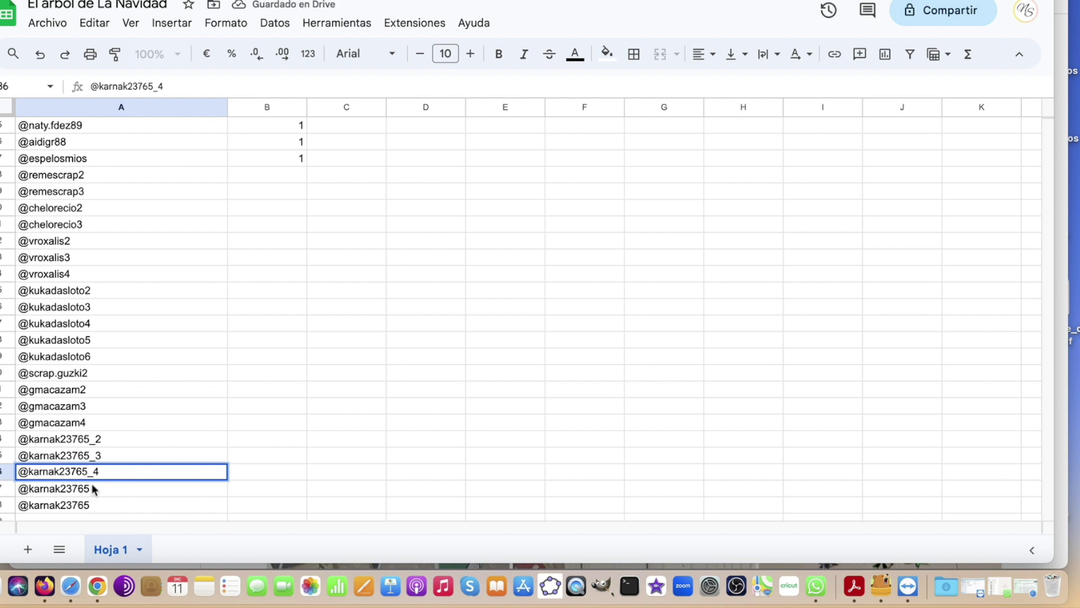
double_click(91, 487)
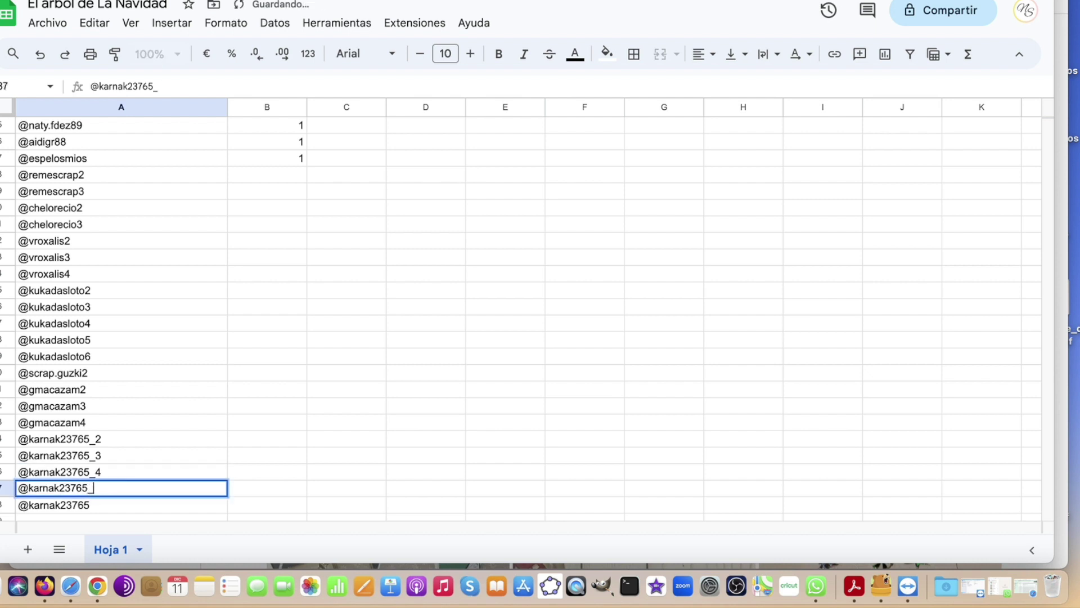
type("_5")
double_click(98, 504)
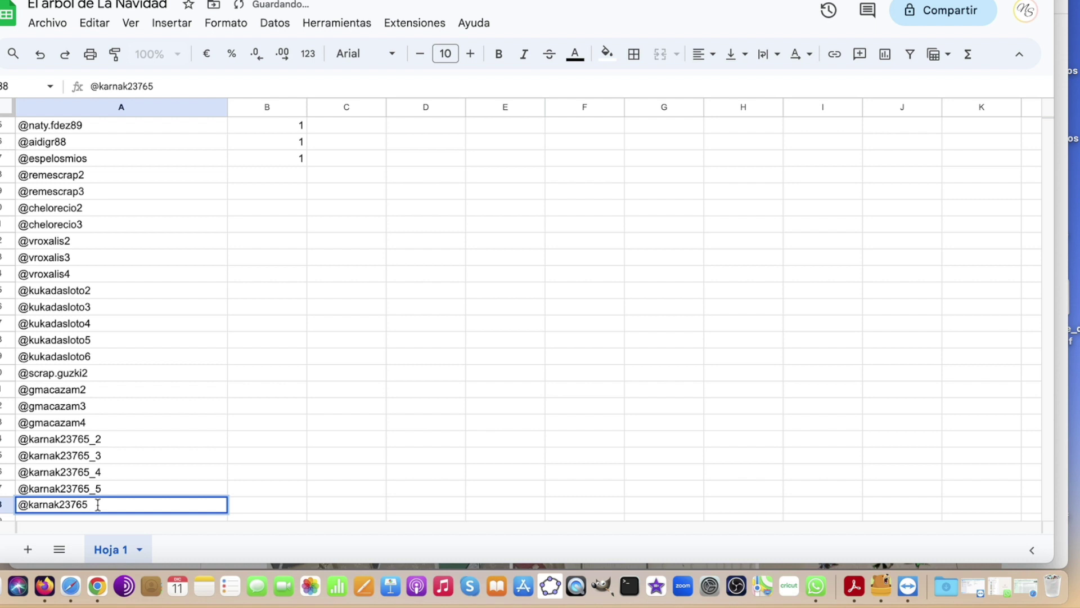
type("_6")
left_click(291, 340)
scroll(263, 286, "up", 3)
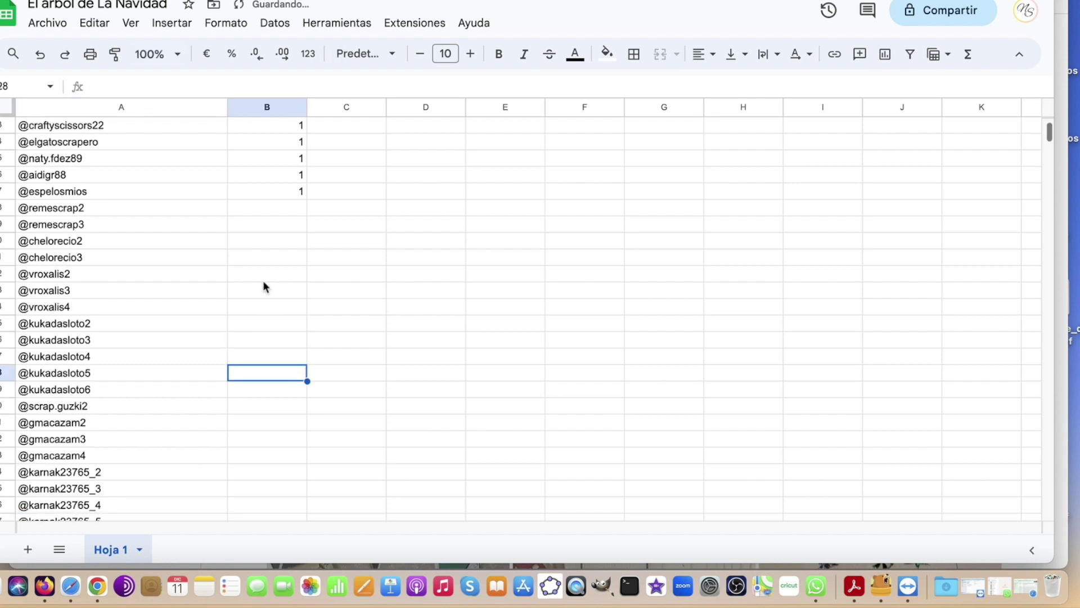
left_click(303, 160)
key("BackSpace")
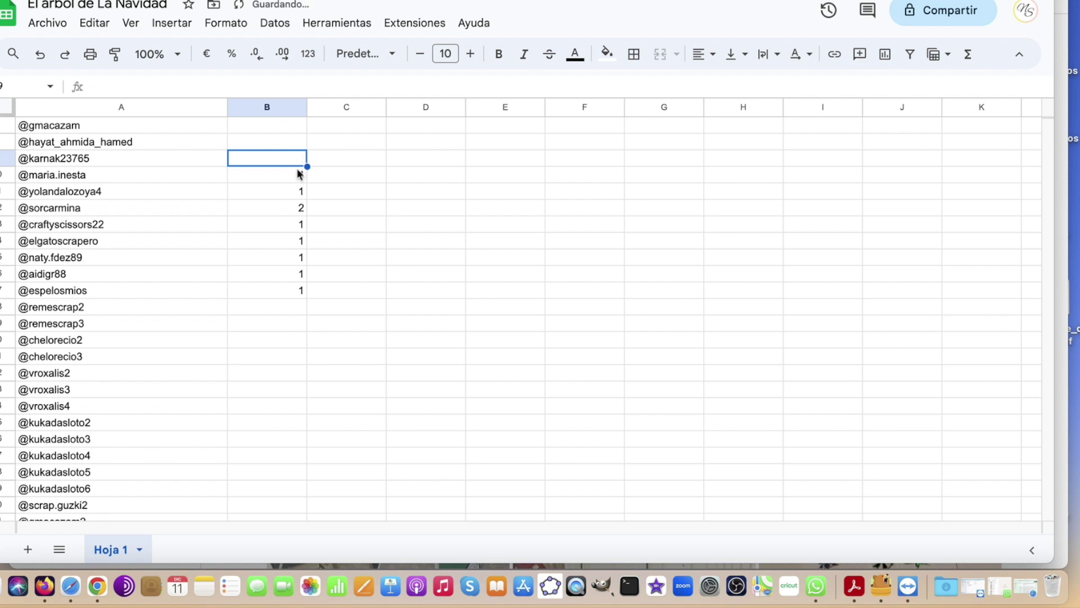
left_click(131, 179)
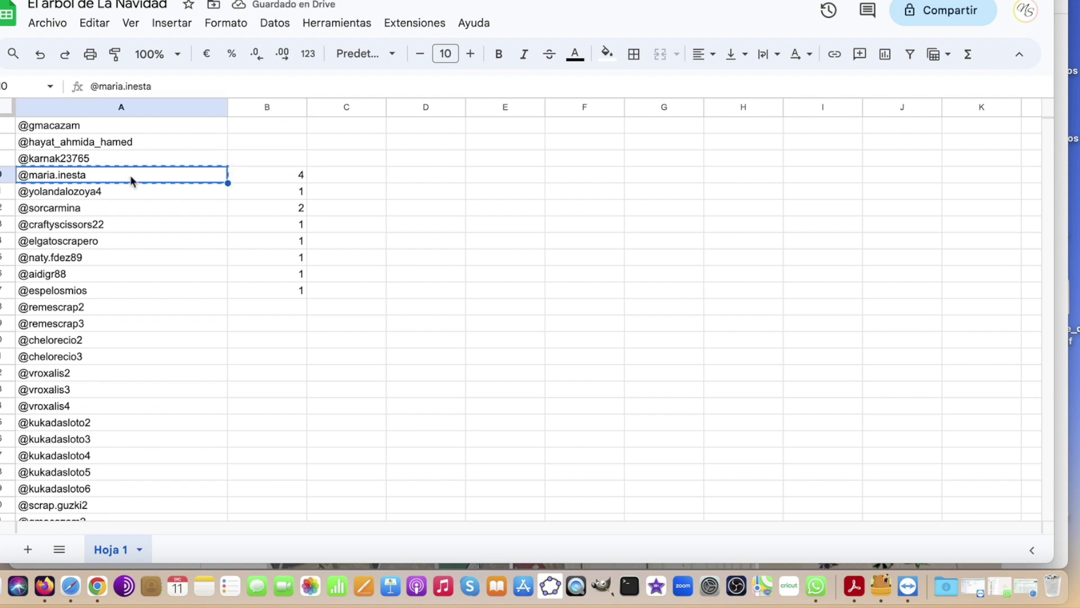
scroll(156, 203, "down", 5)
scroll(141, 332, "down", 3)
left_click(70, 369)
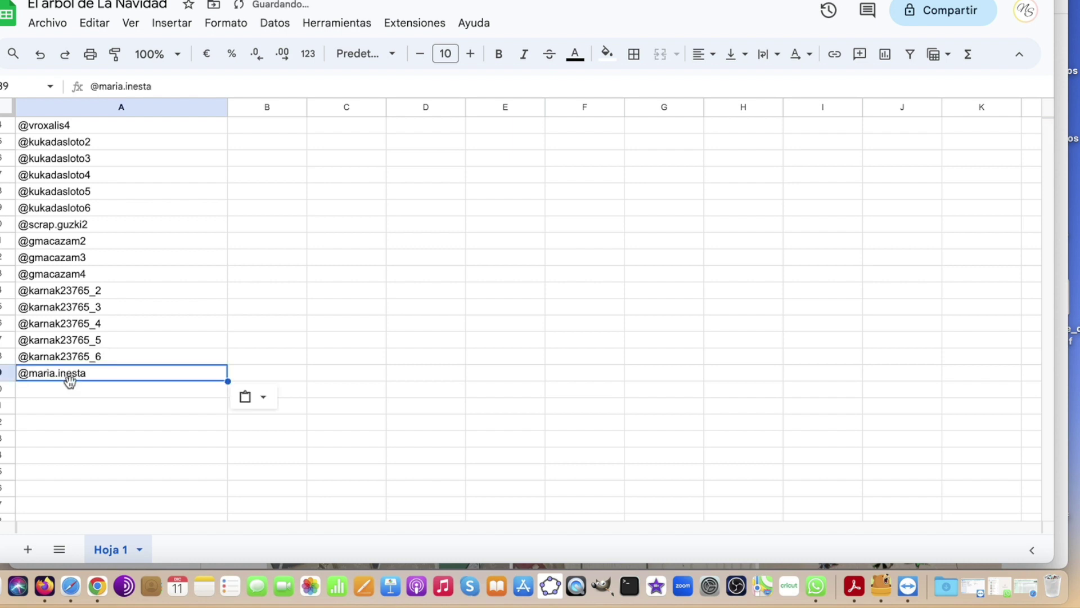
left_click(71, 388)
left_click(77, 405)
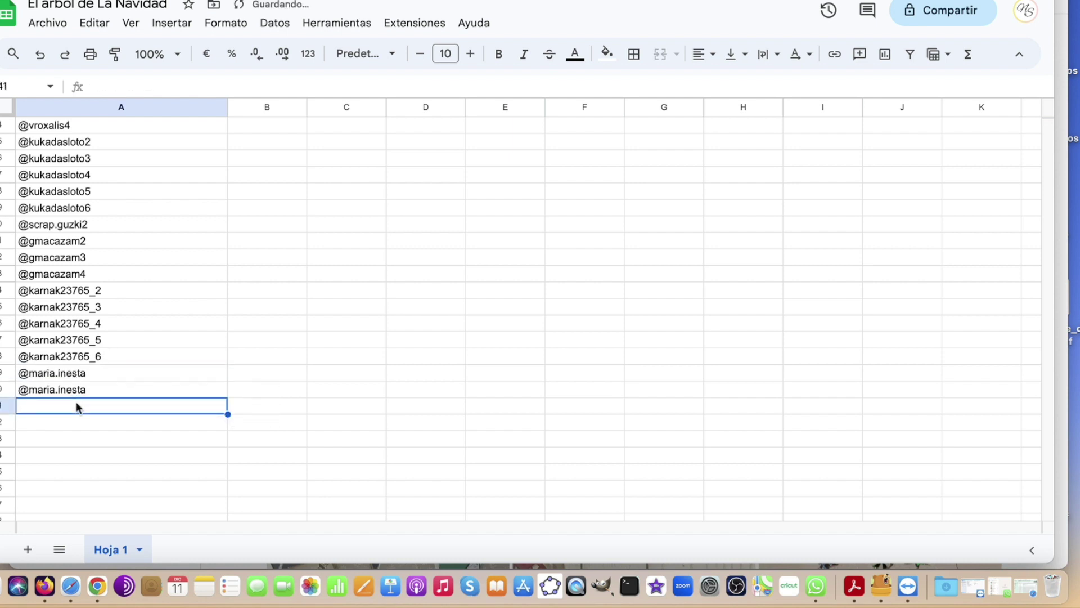
left_click(90, 370)
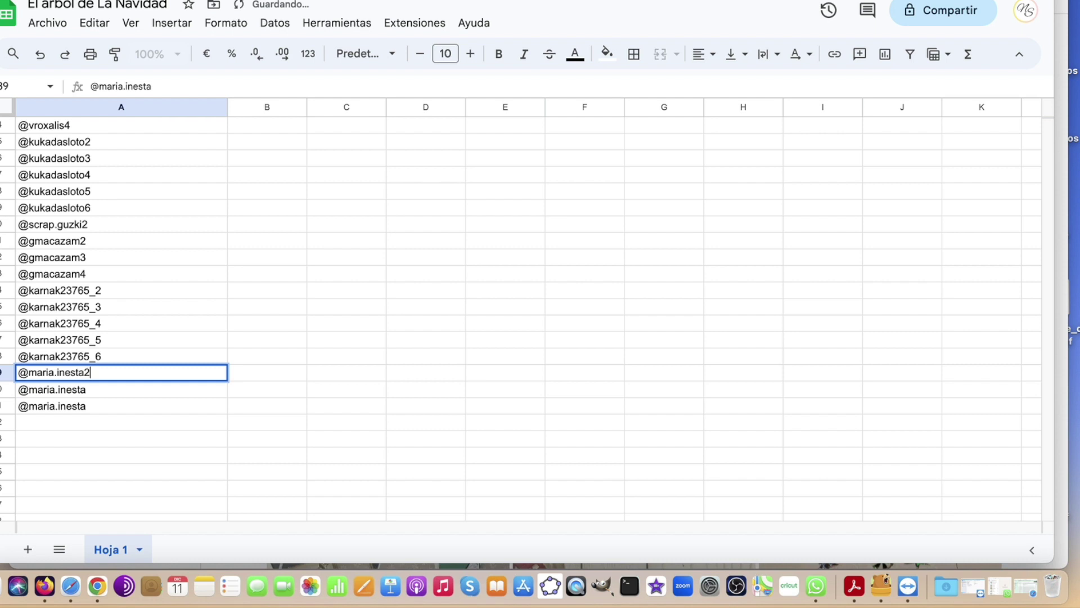
double_click(90, 390)
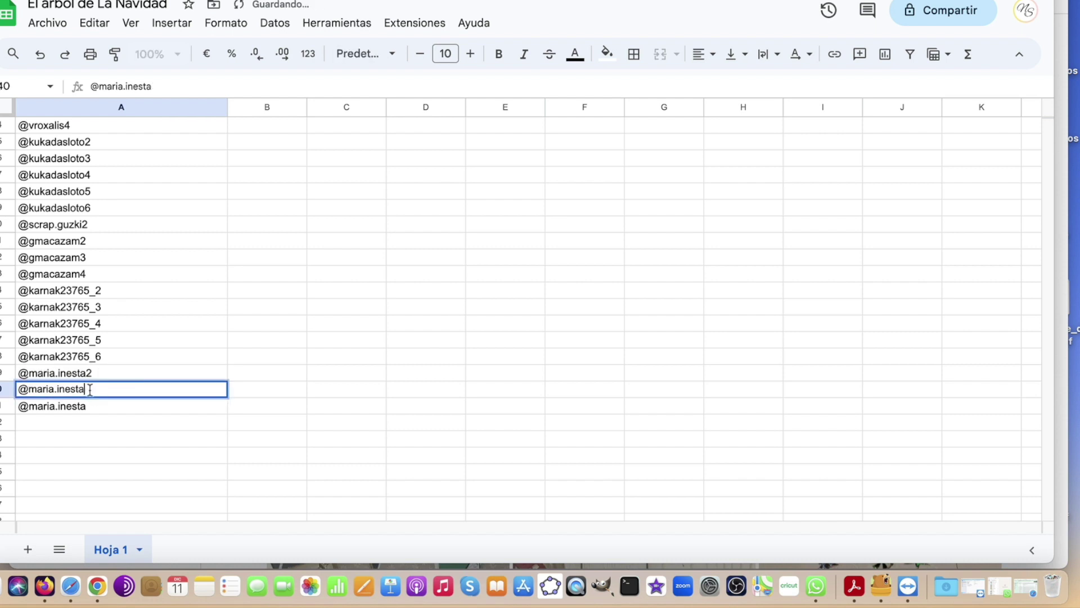
double_click(89, 406)
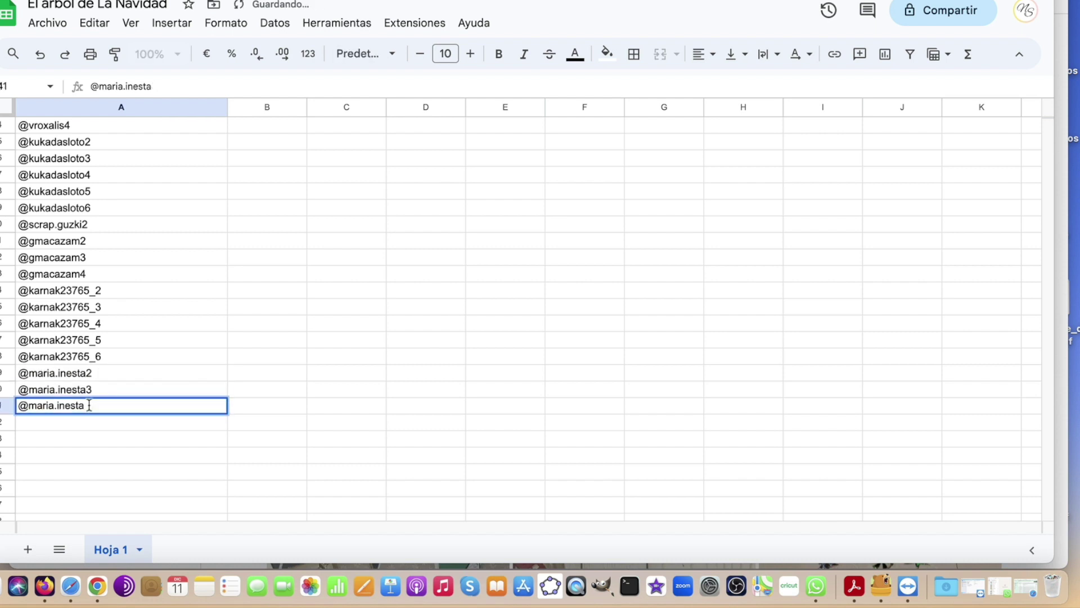
left_click(108, 435)
scroll(338, 393, "up", 10)
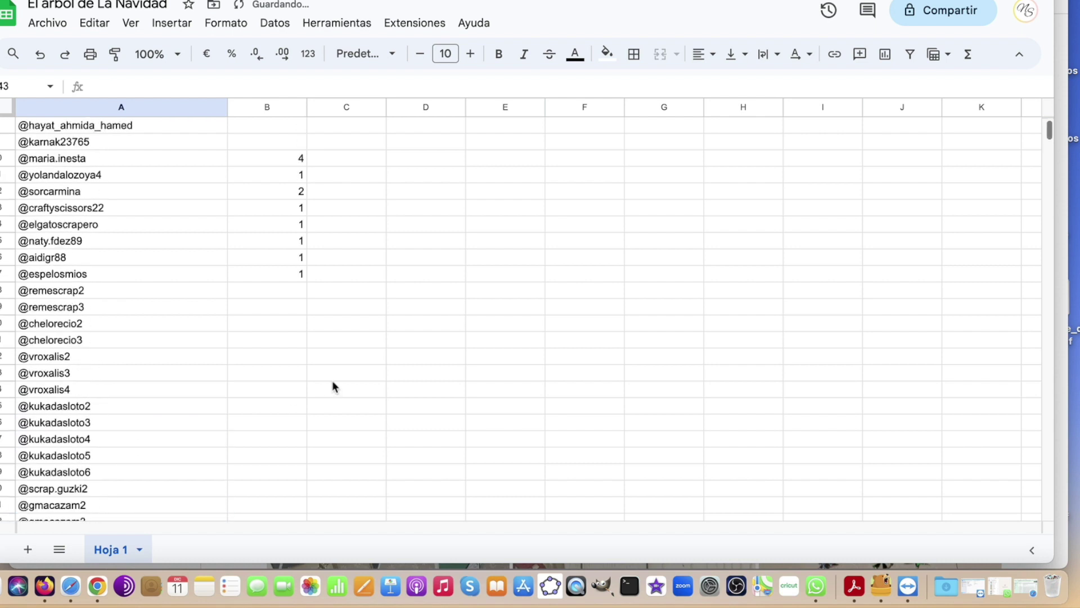
left_click(300, 275)
key("Delete")
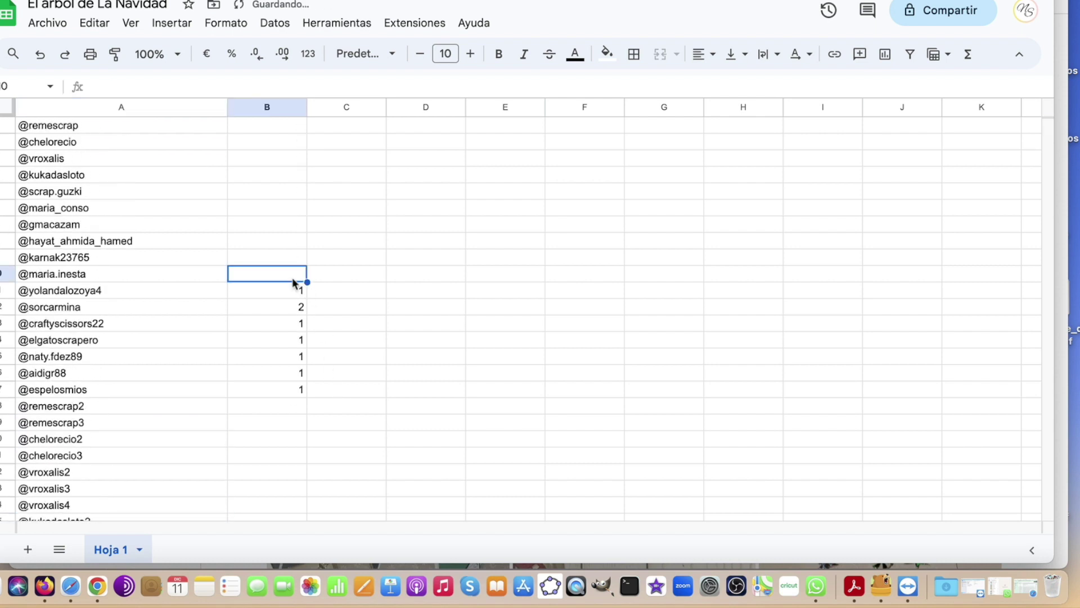
left_click(296, 291)
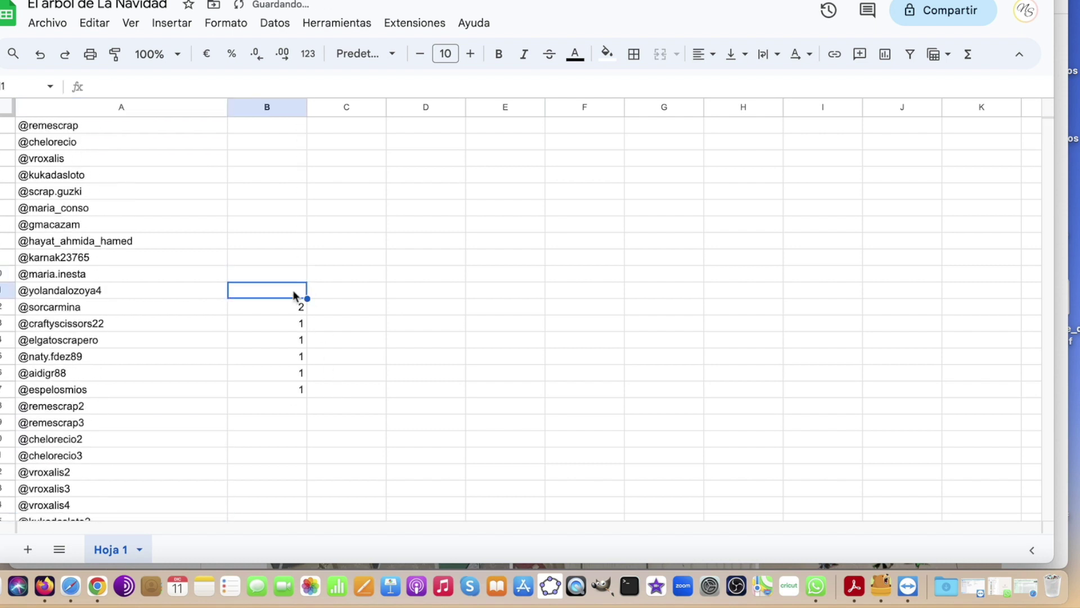
left_click(293, 308)
left_click(161, 314)
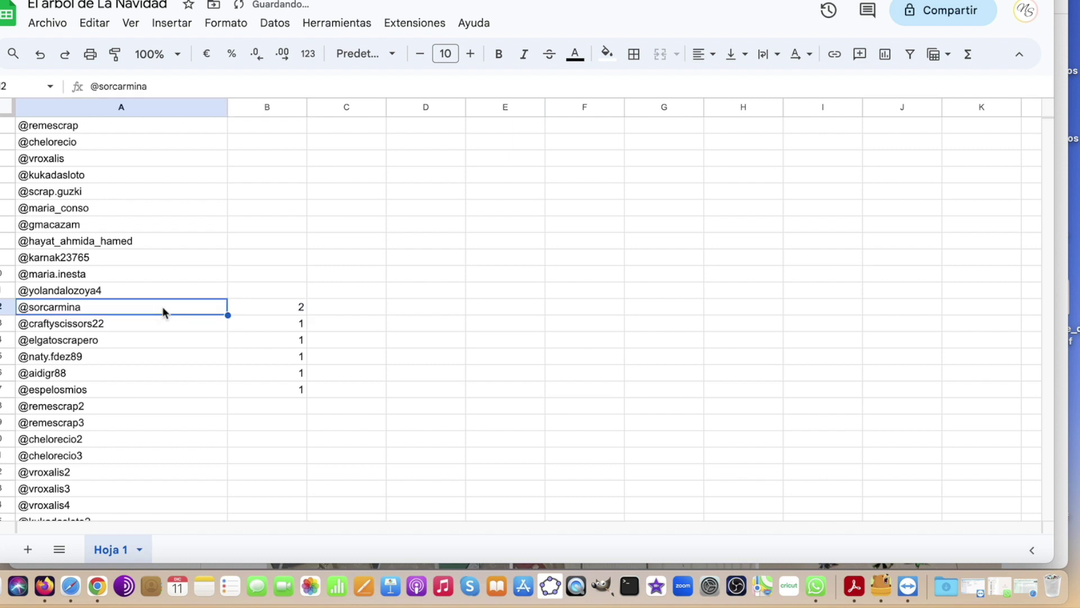
scroll(174, 327, "down", 8)
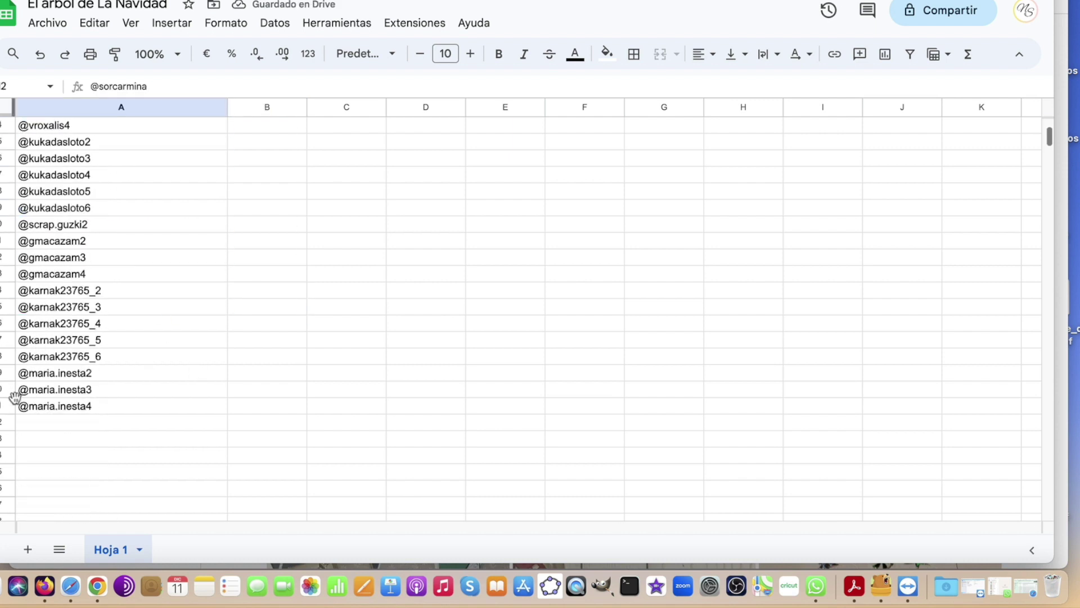
left_click(58, 422)
double_click(57, 422)
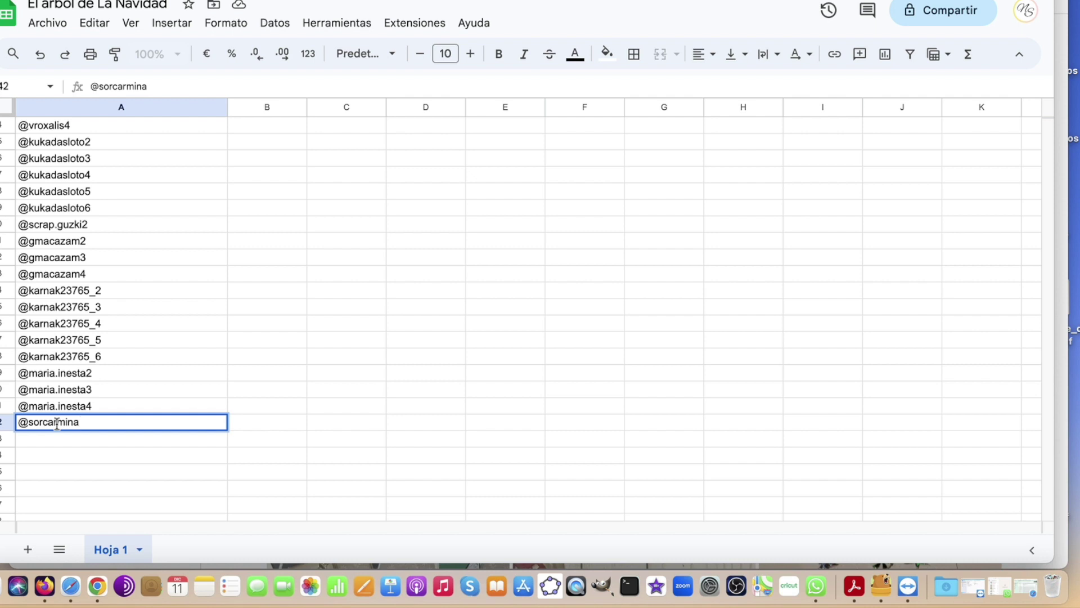
left_click(111, 457)
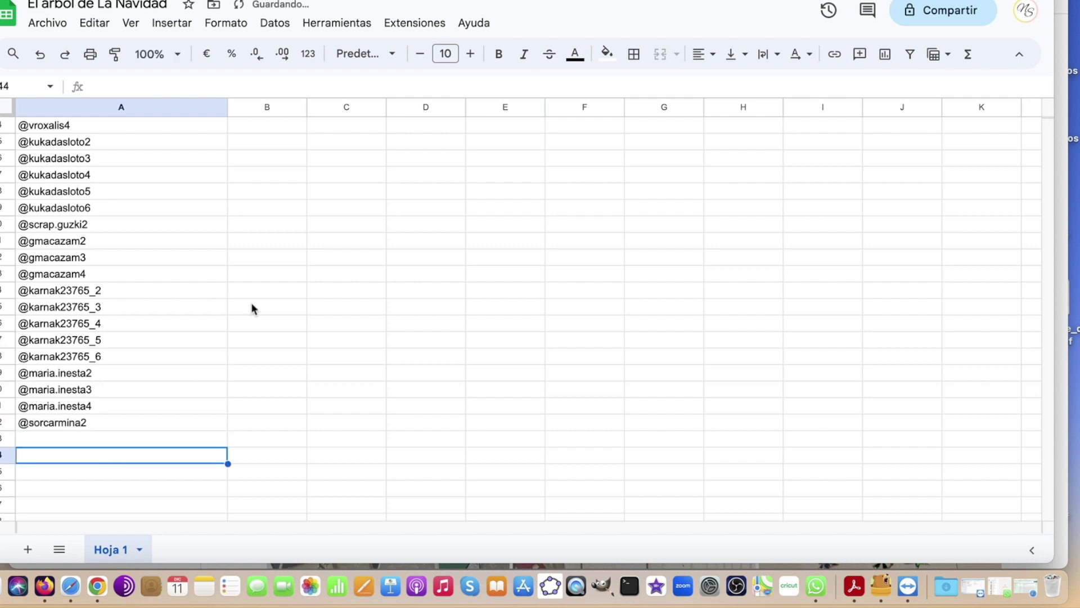
scroll(250, 308, "up", 6)
left_click(296, 193)
Clear the 2 in B12 and the five 1s in B13:B17
key("BackSpace")
left_click_drag(291, 201, 293, 268)
key("BackSpace")
Copy all 42 participant names in A1:A42 and switch to the AppSorteos page
scroll(180, 242, "up", 4)
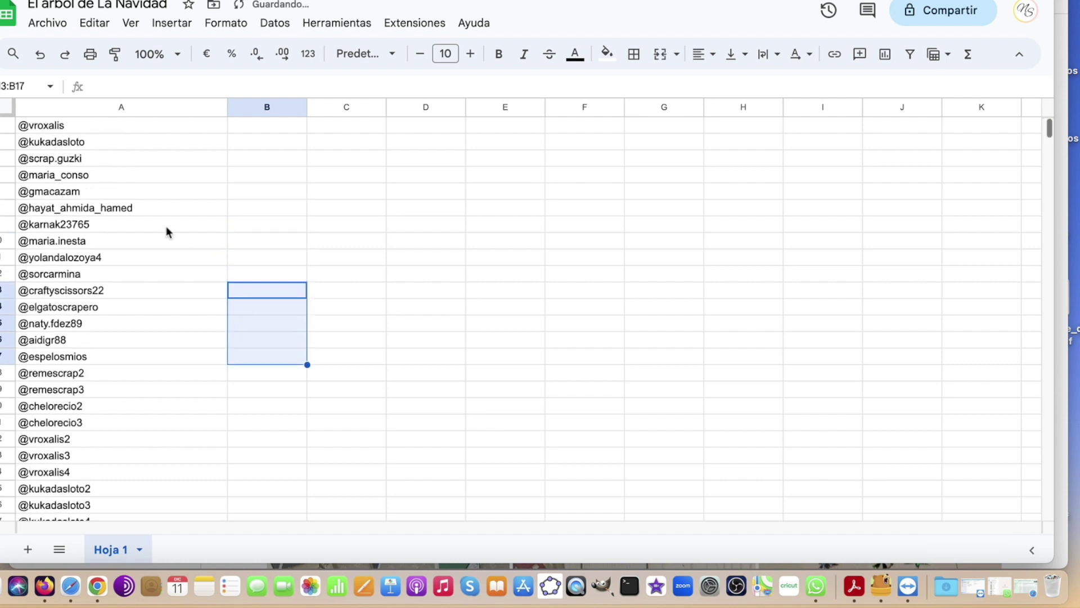
left_click_drag(84, 127, 112, 434)
right_click(113, 434)
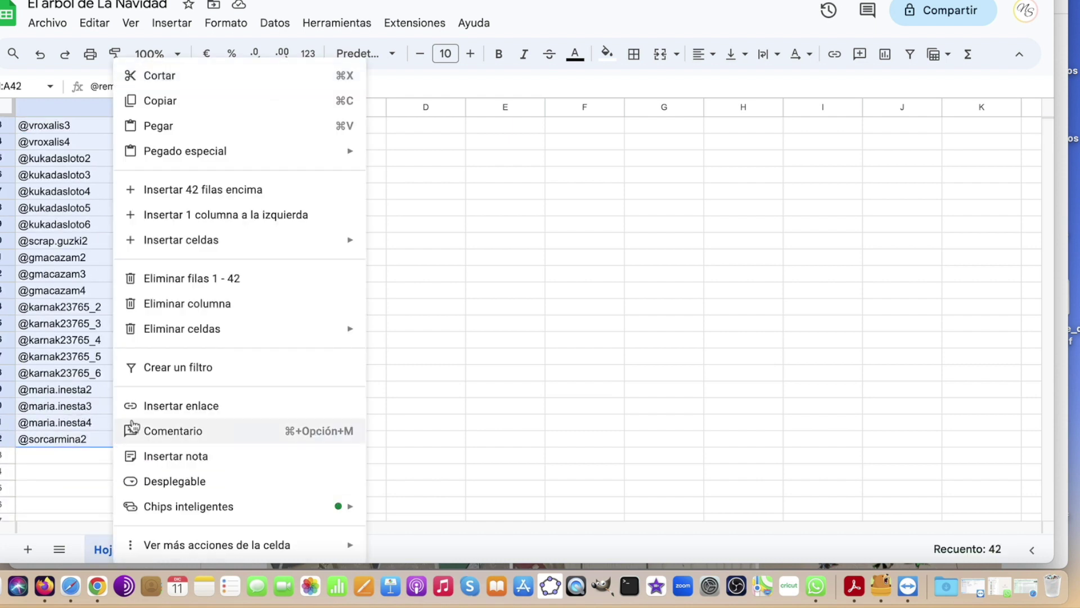
left_click(163, 101)
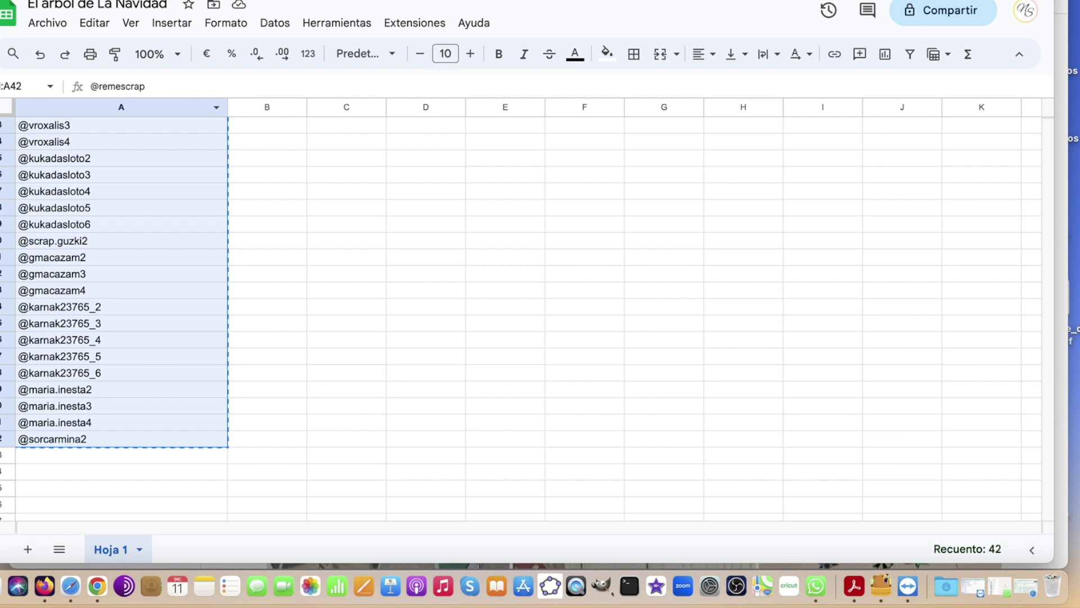
key("ctrl+Tab")
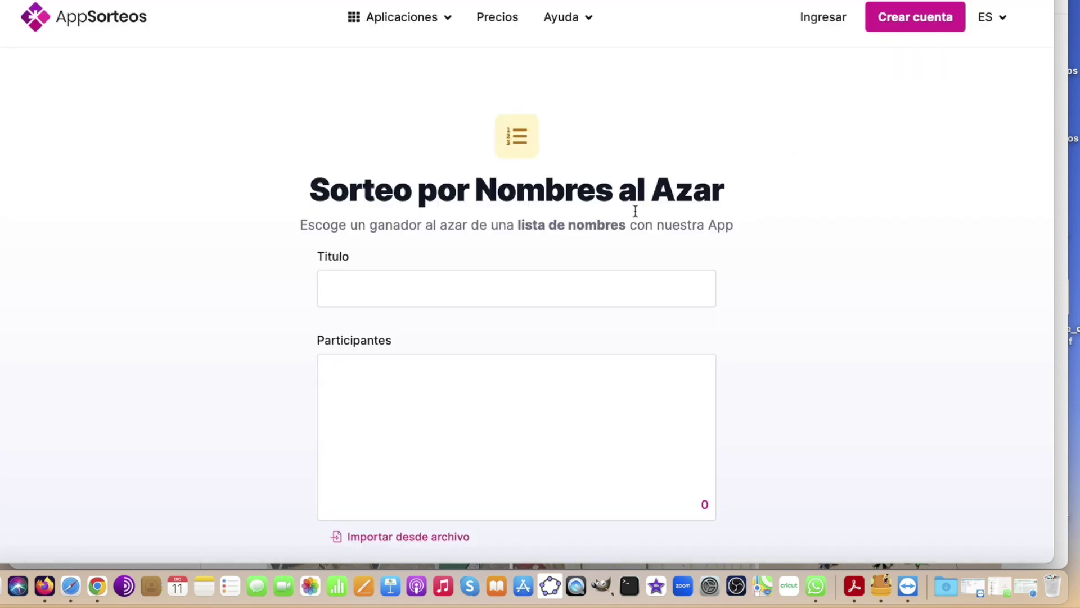
Title the raffle 'El árbol de la Navidad', paste the 42 names as participants, and start it
left_click(545, 296)
type("El árbo")
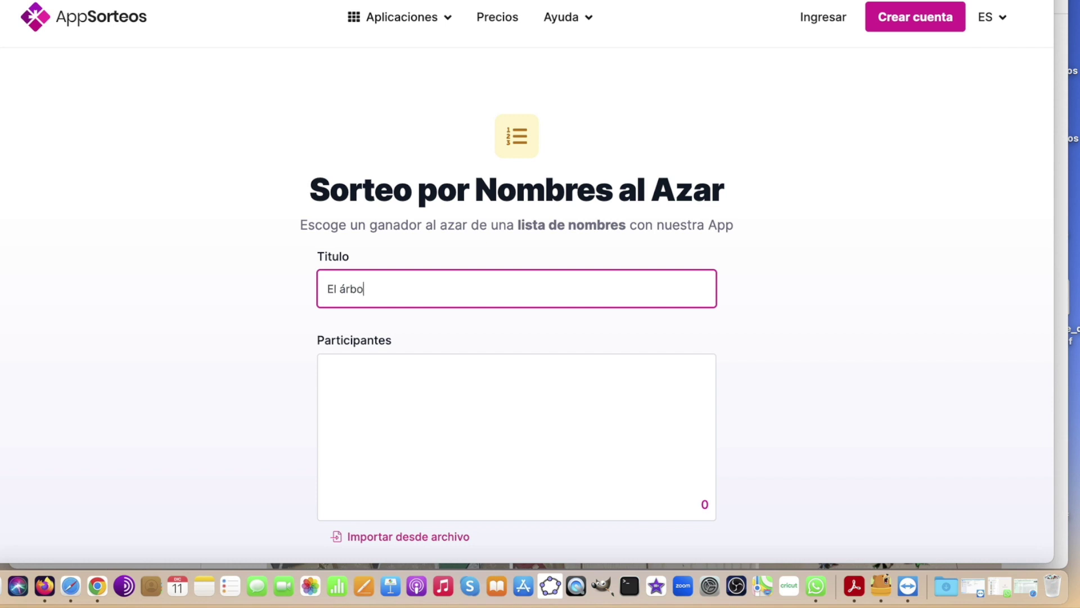
type("l de la Navidad")
left_click(447, 405)
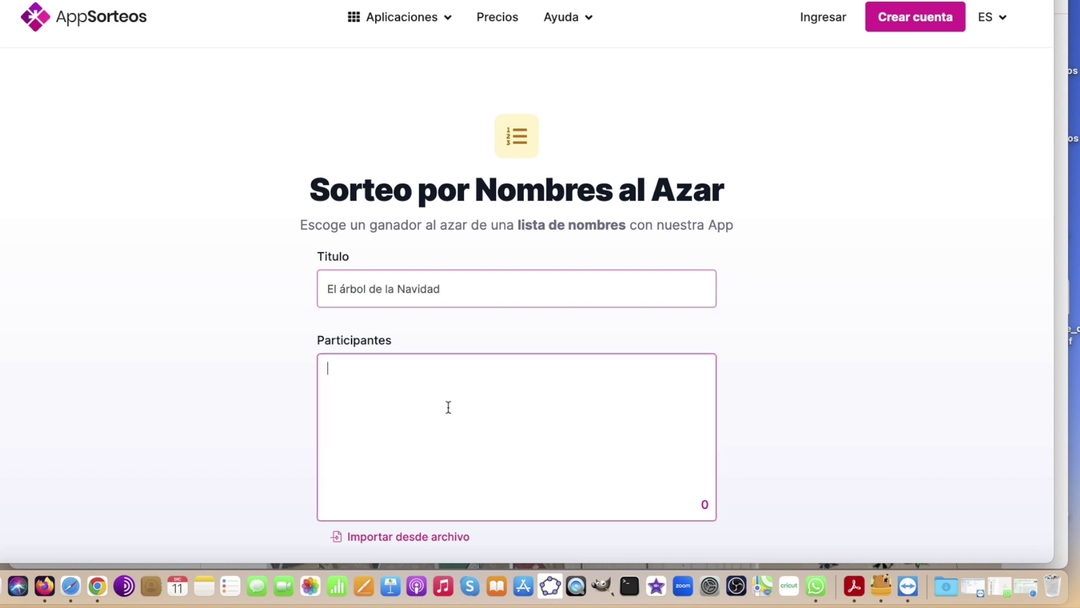
key("super+v")
scroll(448, 405, "down", 5)
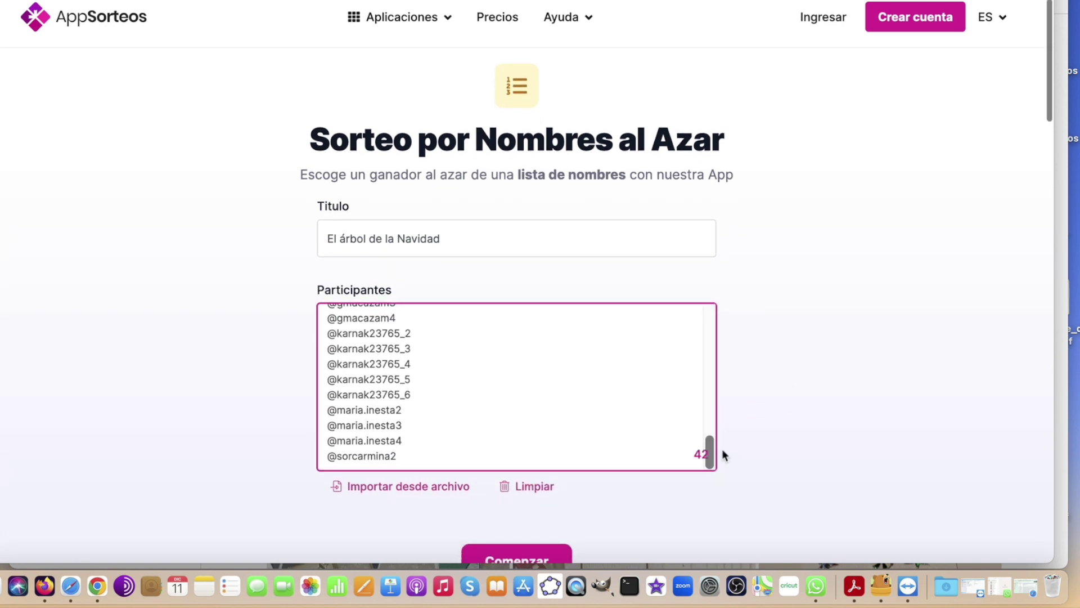
scroll(813, 439, "down", 8)
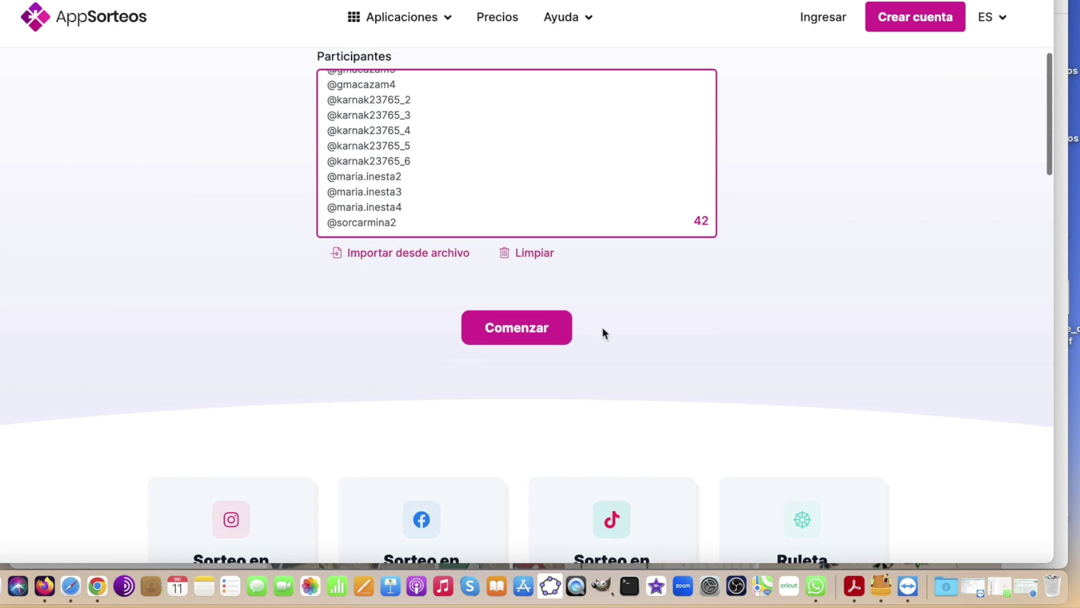
left_click(508, 329)
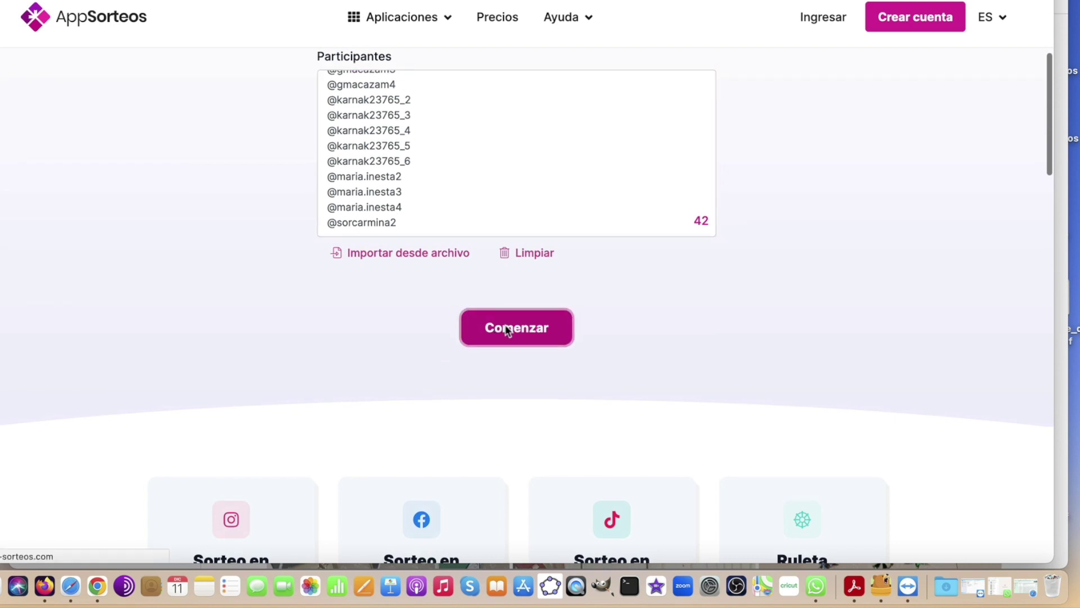
scroll(818, 260, "down", 2)
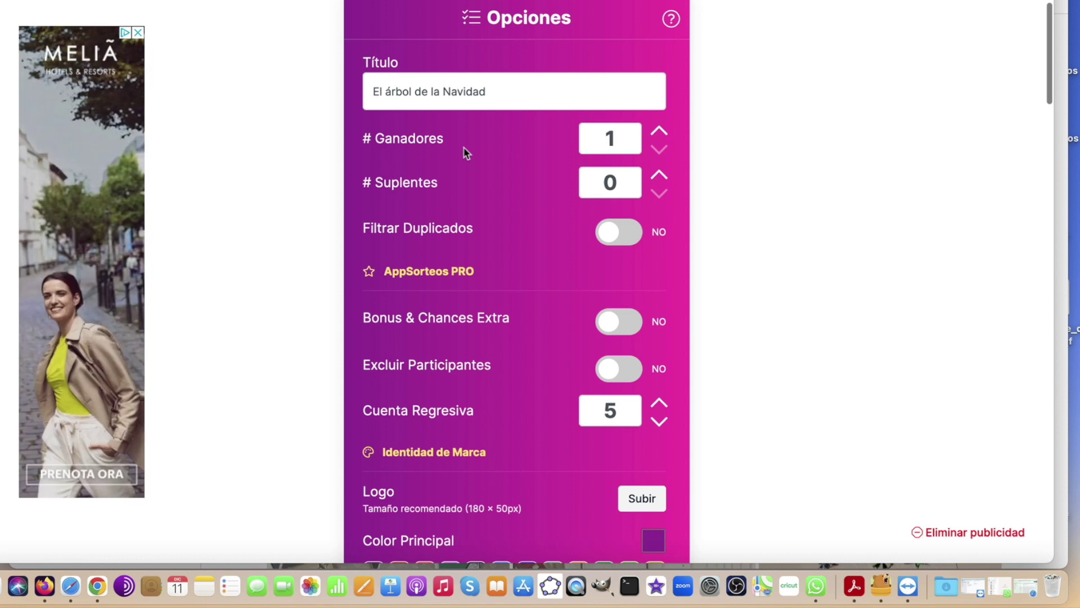
Raise the number of substitutes from 0 to 1
left_click(661, 176)
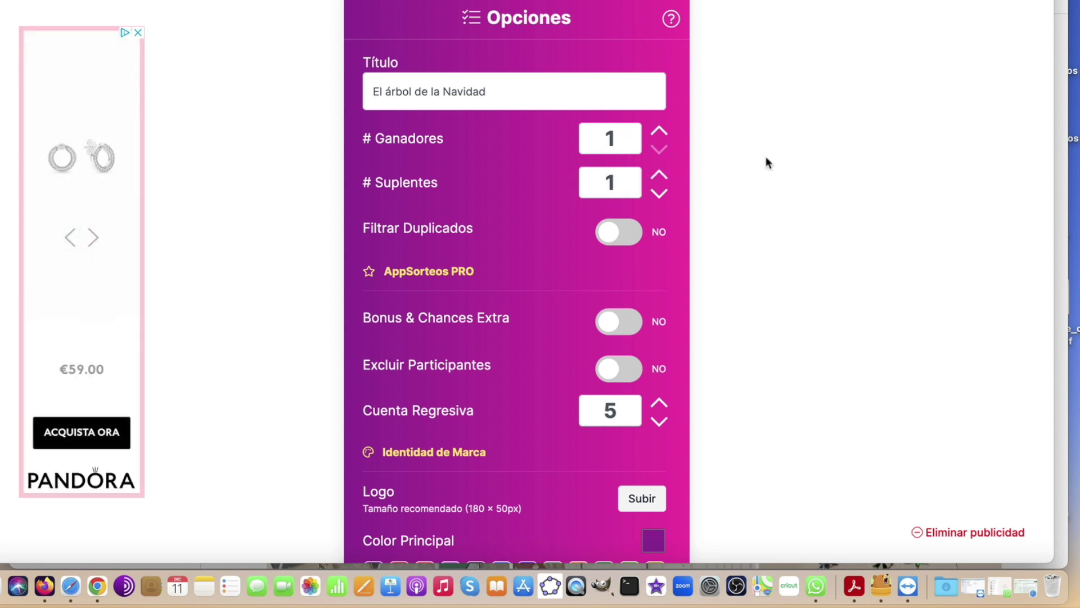
scroll(817, 155, "down", 2)
scroll(817, 153, "down", 2)
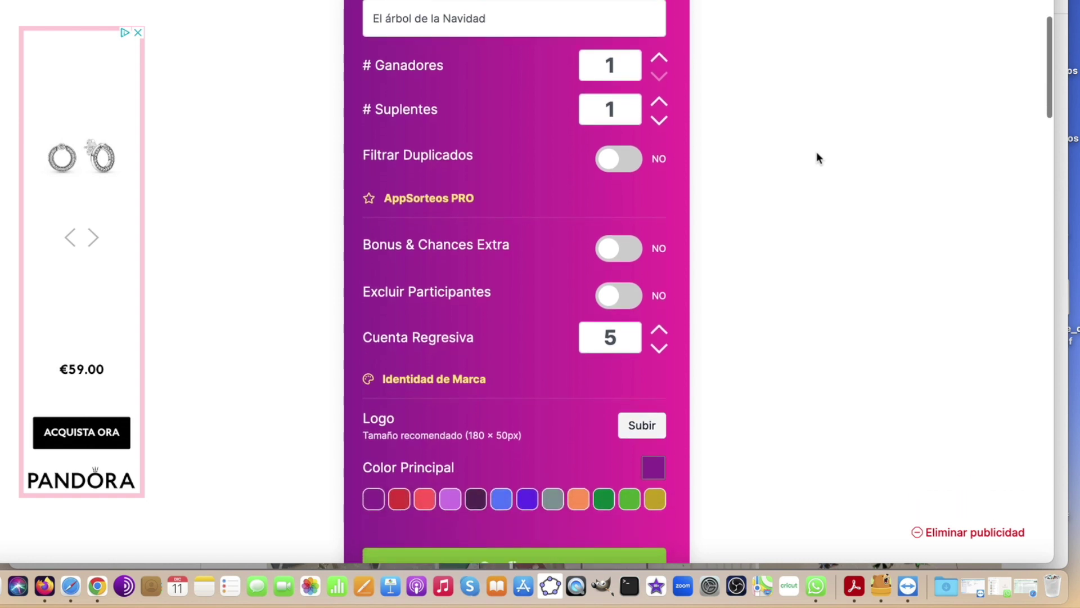
scroll(817, 154, "down", 2)
scroll(815, 150, "down", 1)
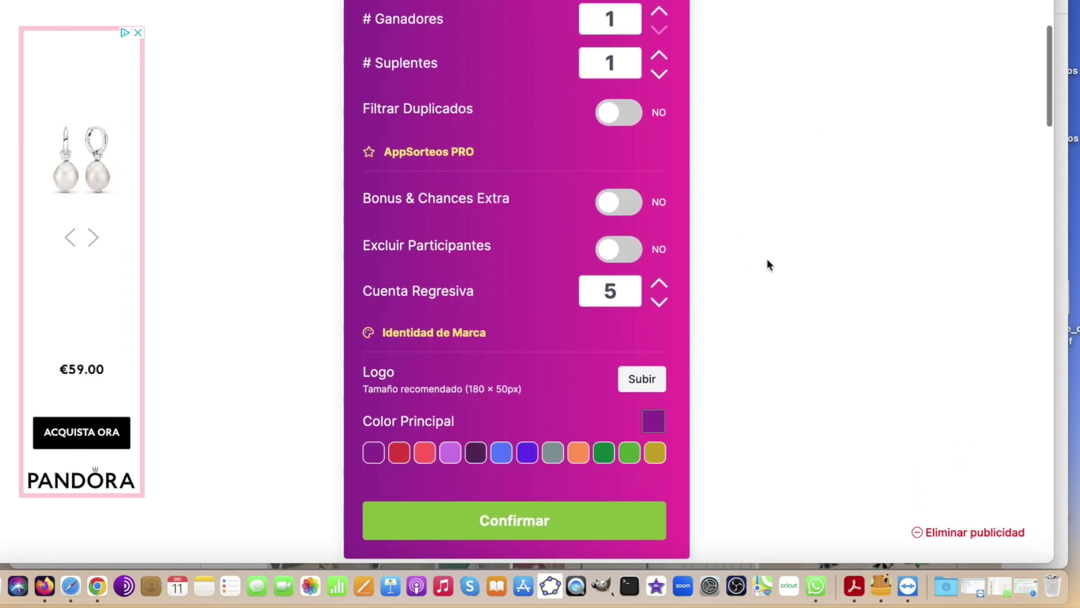
scroll(768, 258, "down", 4)
scroll(767, 258, "down", 8)
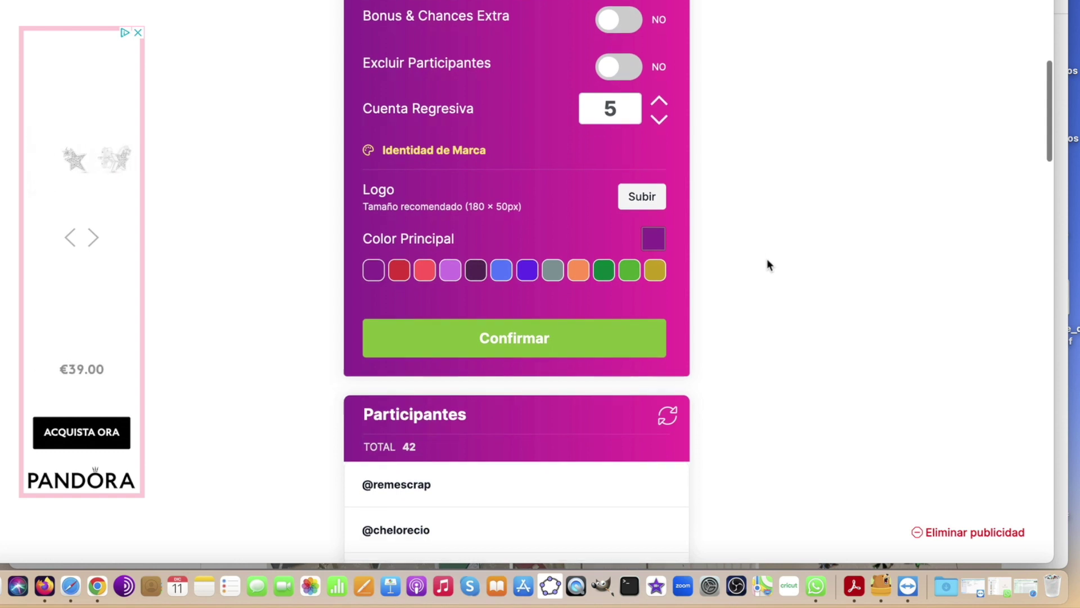
scroll(796, 257, "down", 8)
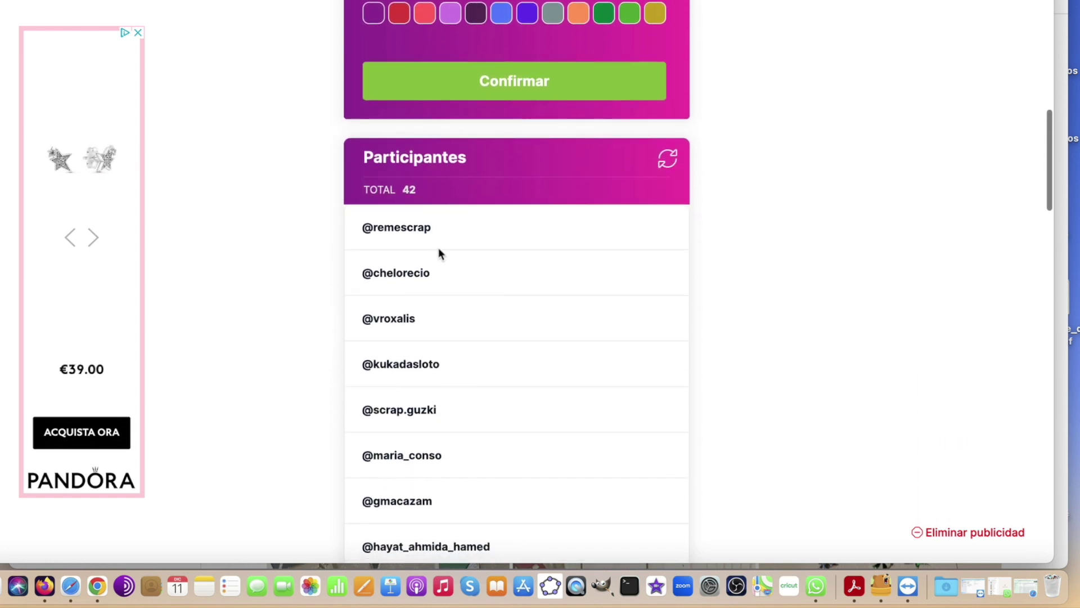
scroll(412, 152, "down", 3)
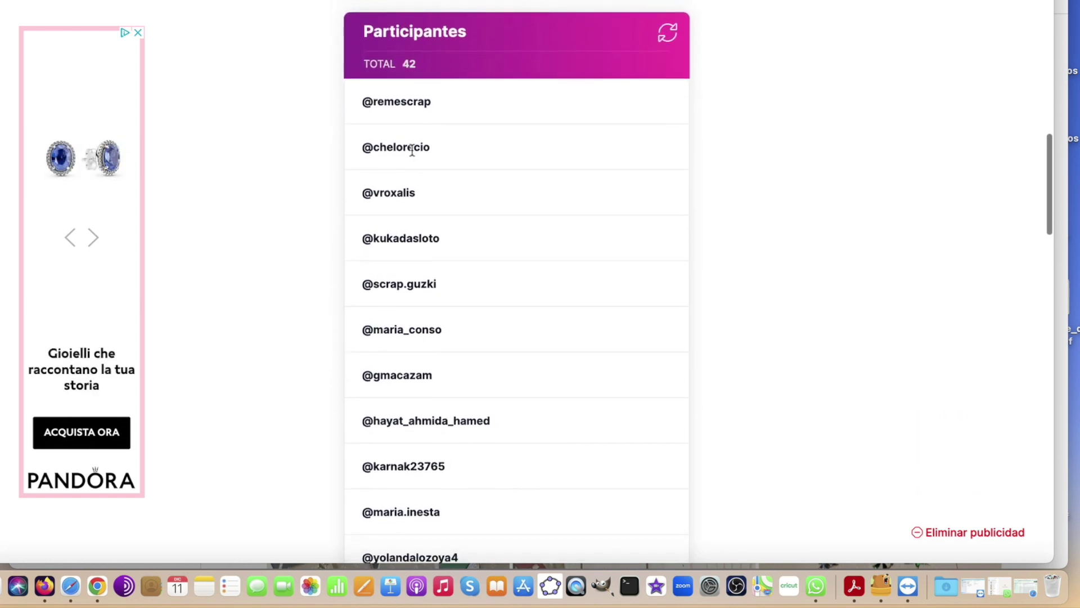
scroll(412, 152, "down", 10)
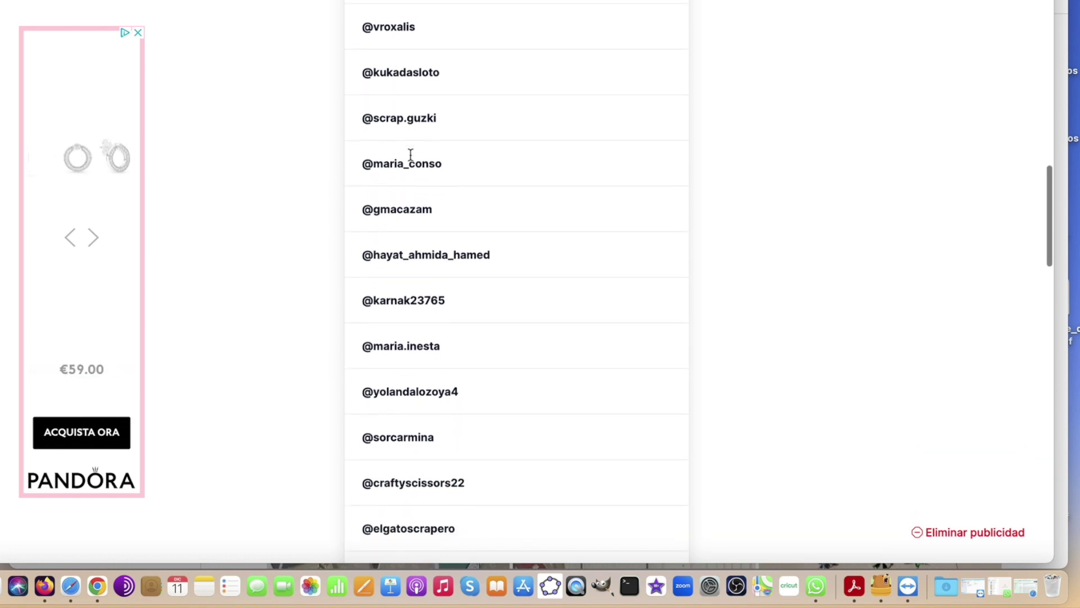
scroll(411, 155, "down", 12)
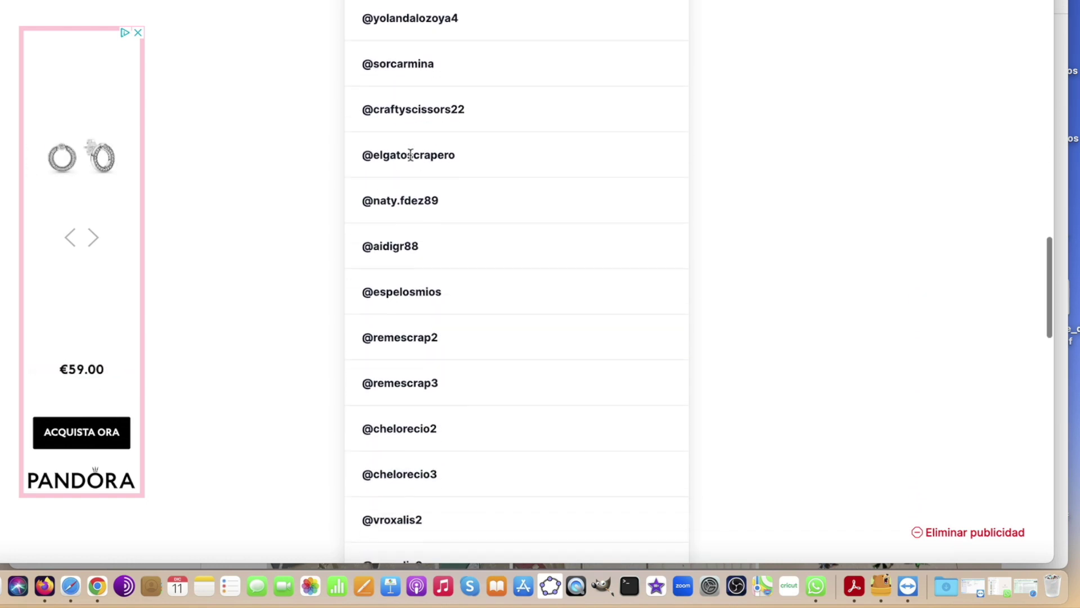
scroll(411, 157, "down", 4)
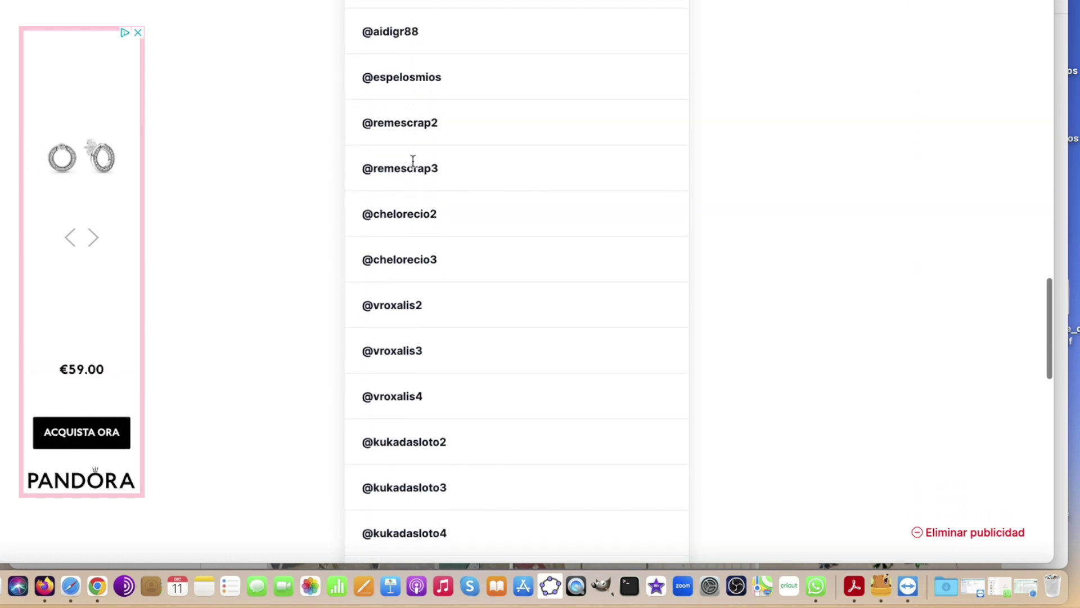
scroll(397, 164, "down", 5)
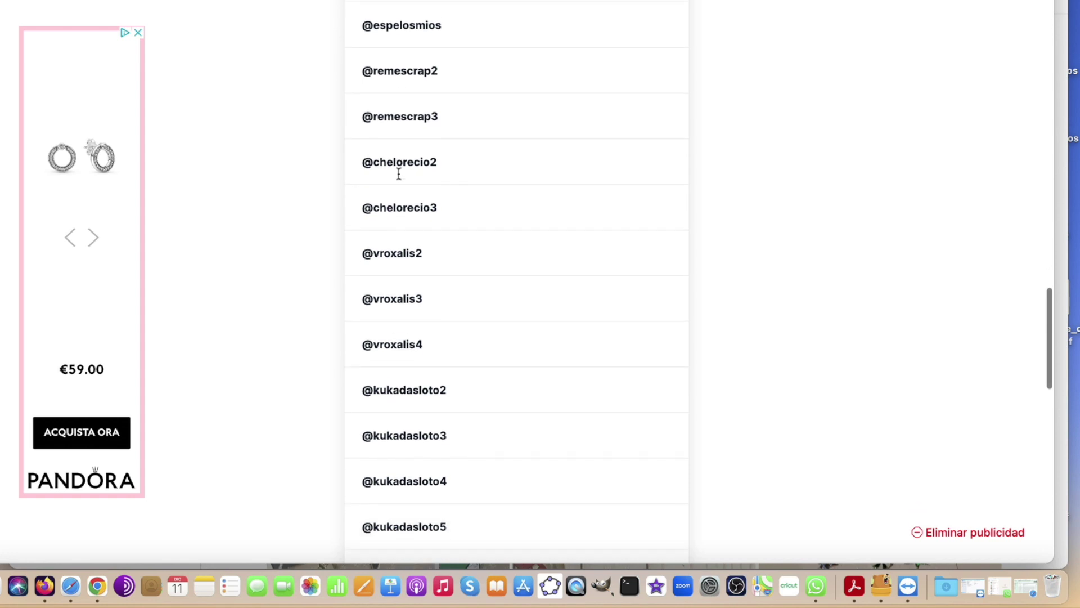
scroll(399, 176, "down", 11)
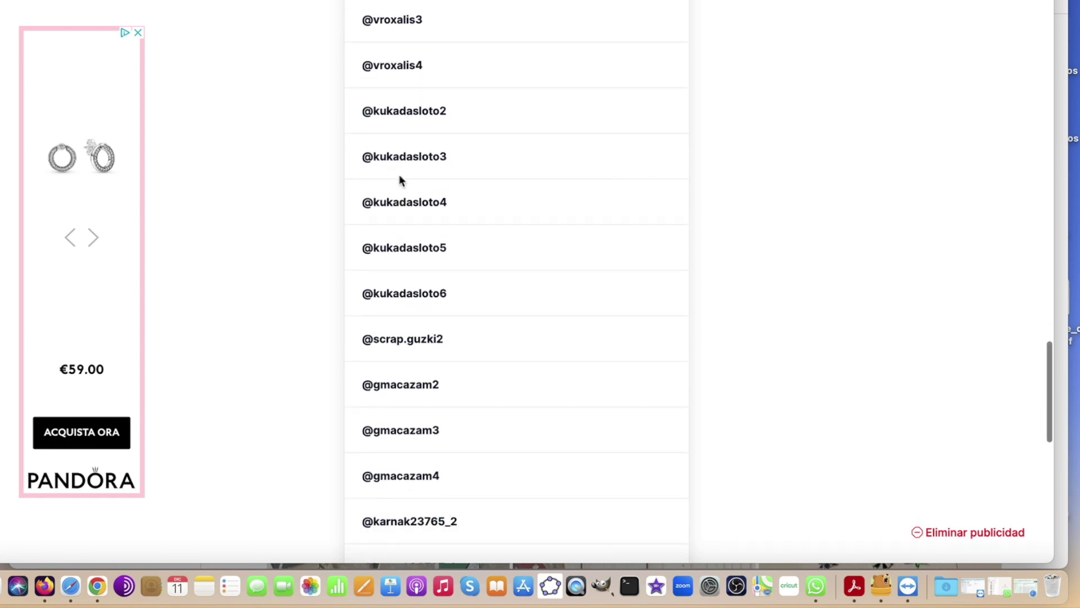
scroll(462, 150, "down", 8)
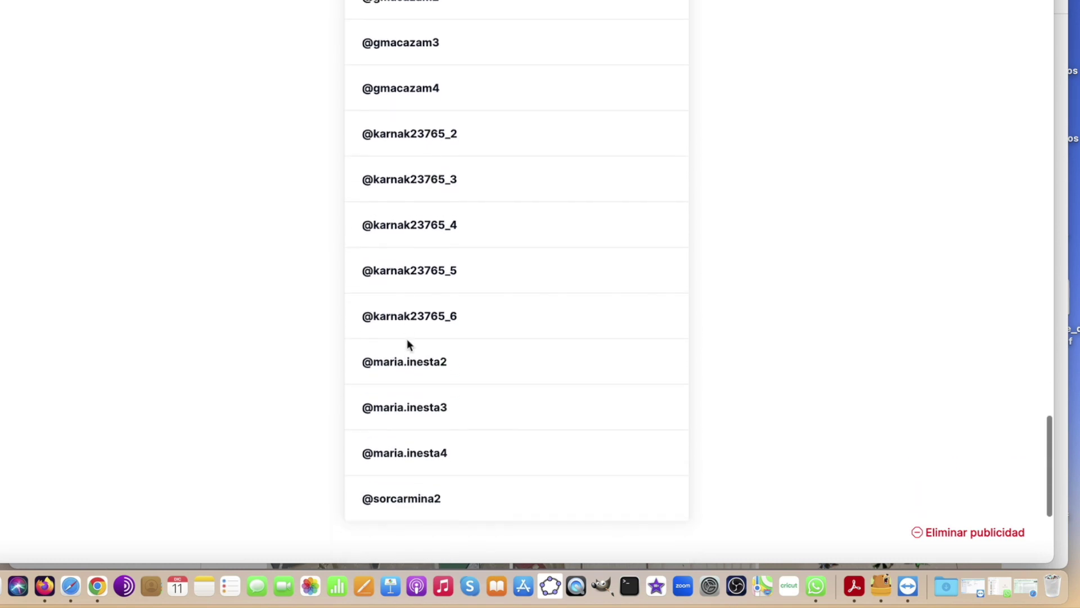
scroll(416, 318, "down", 4)
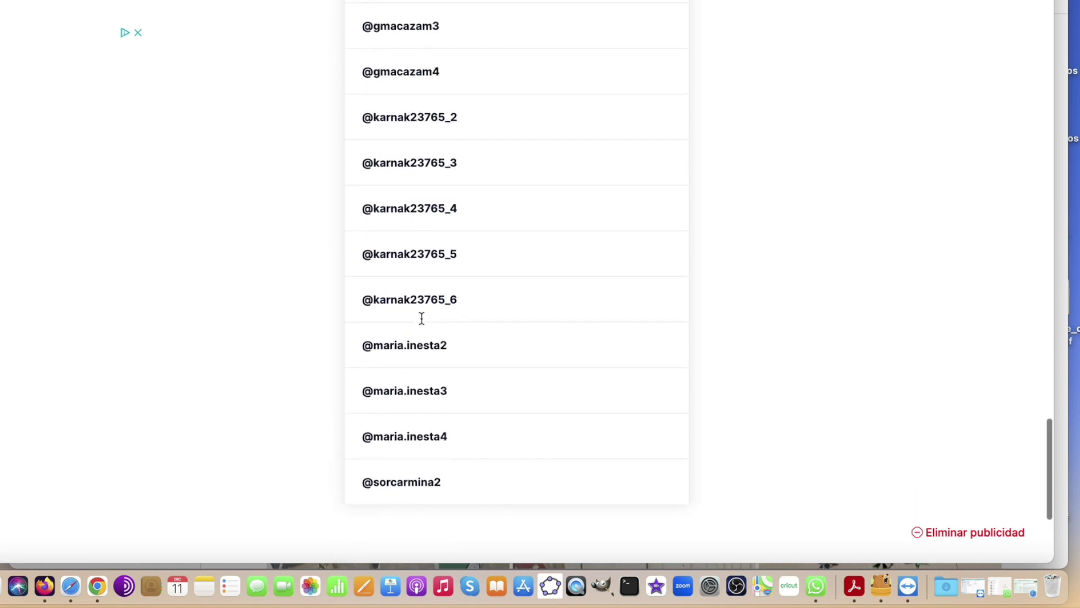
scroll(421, 319, "up", 20)
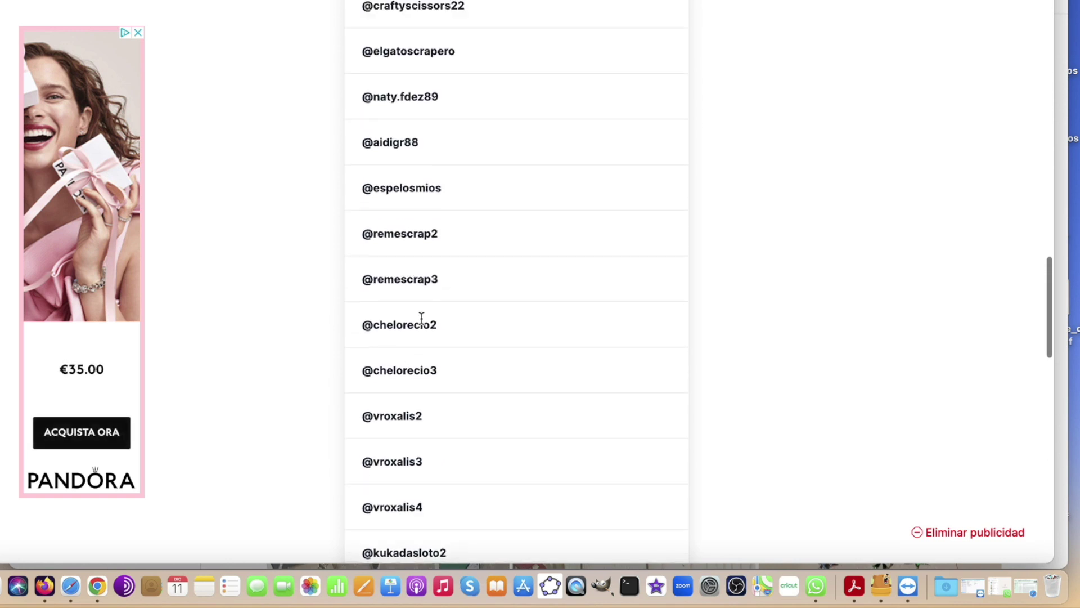